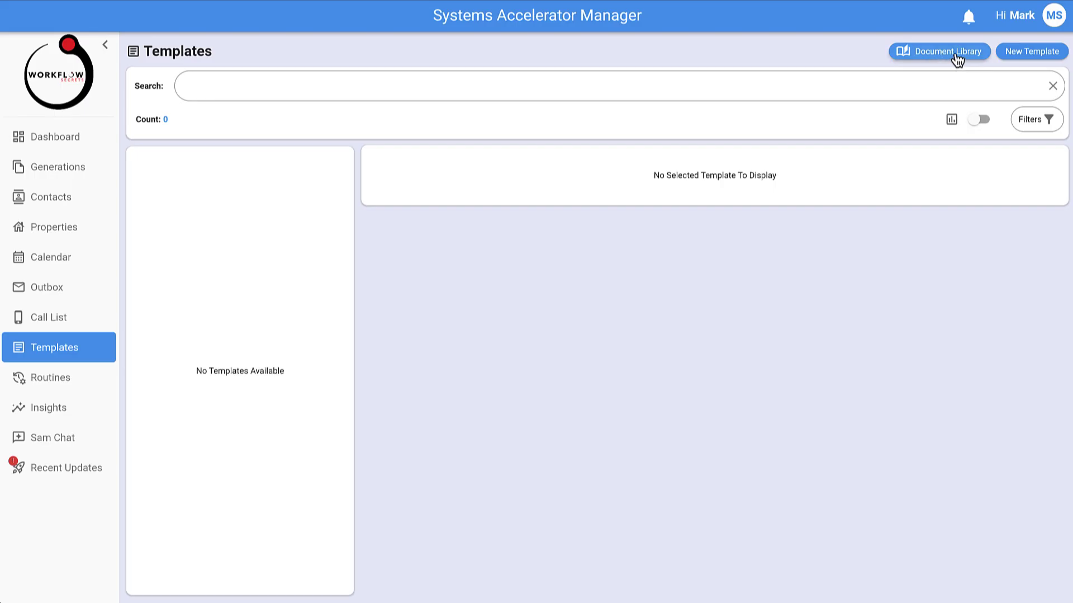
# Step: Upload HUD-1 Explained.pdf from the Downloads folder to the document library and save it with the title HUD-1 Explained
pyautogui.click(957, 53)
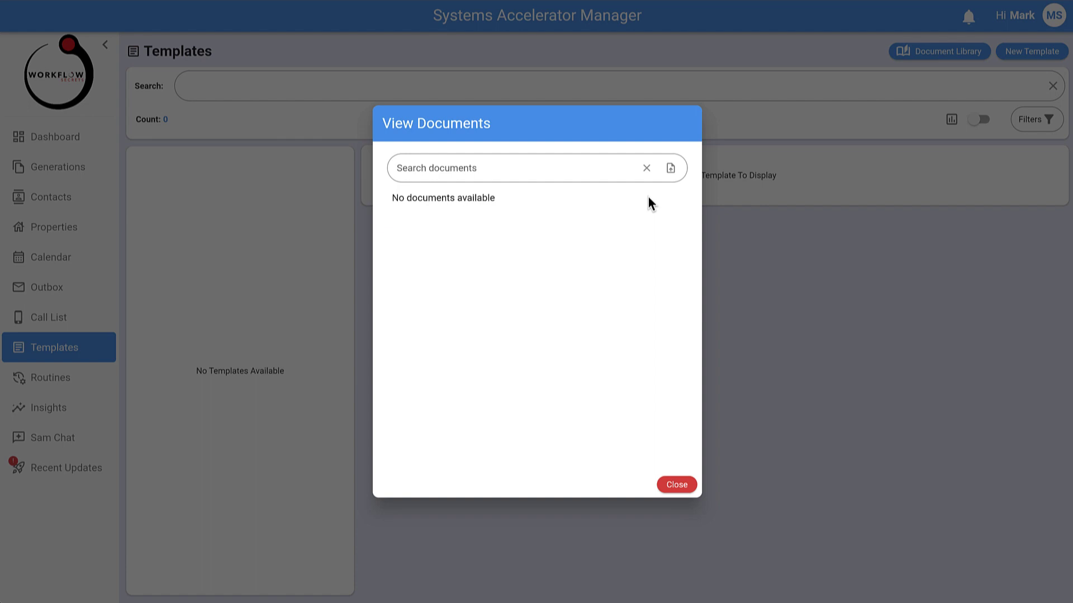
pyautogui.click(671, 170)
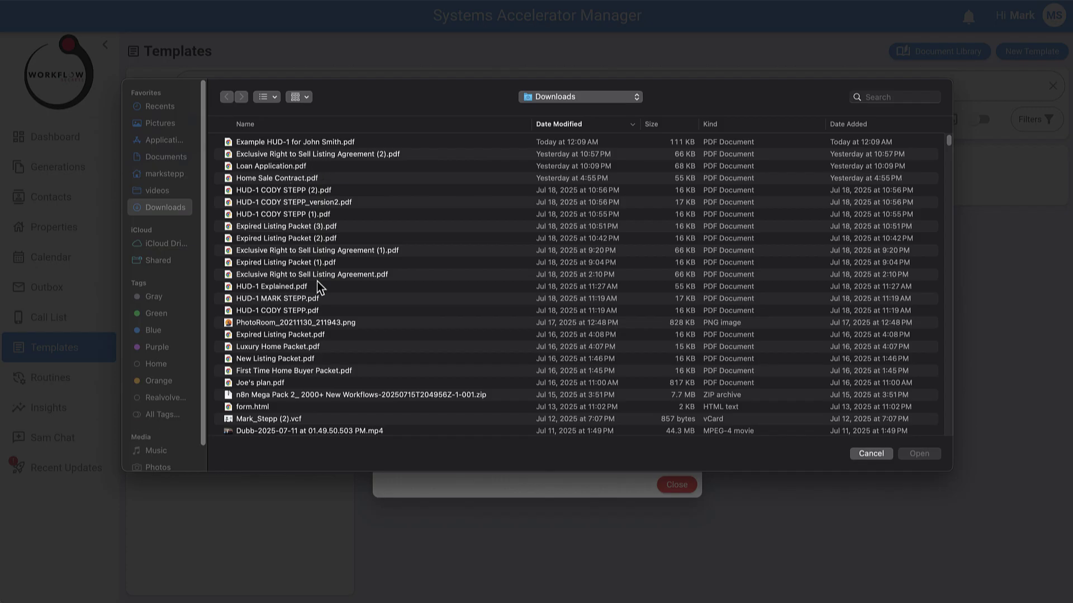
pyautogui.click(276, 285)
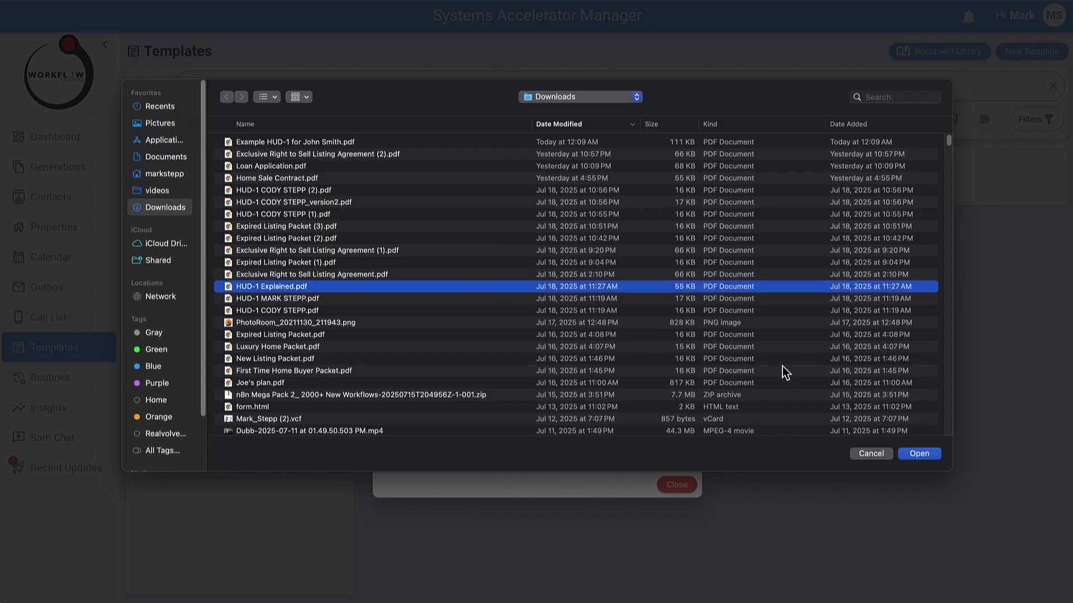
pyautogui.click(922, 454)
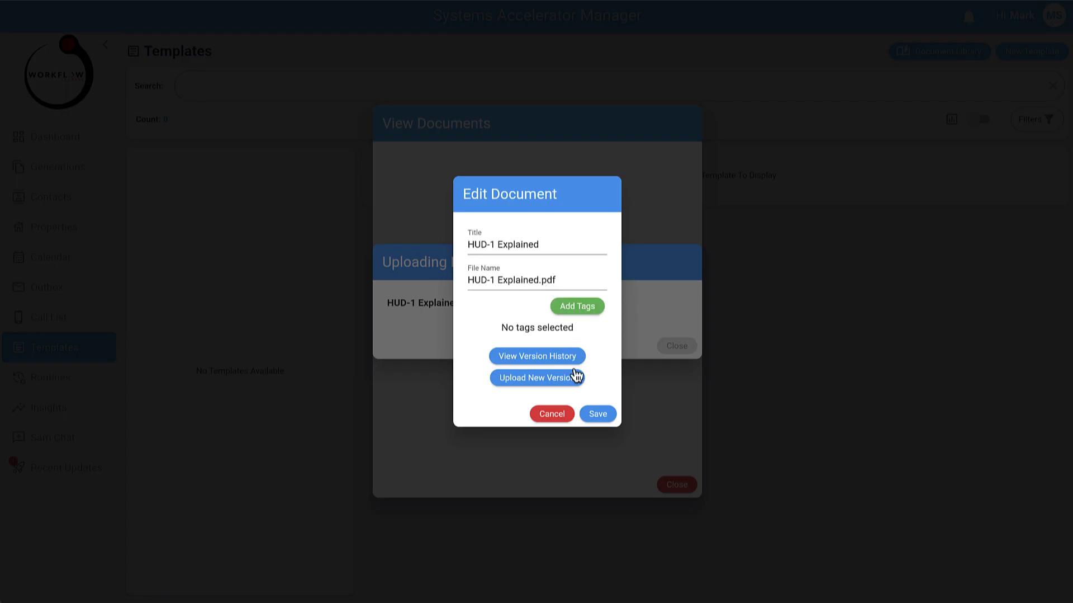
pyautogui.click(598, 413)
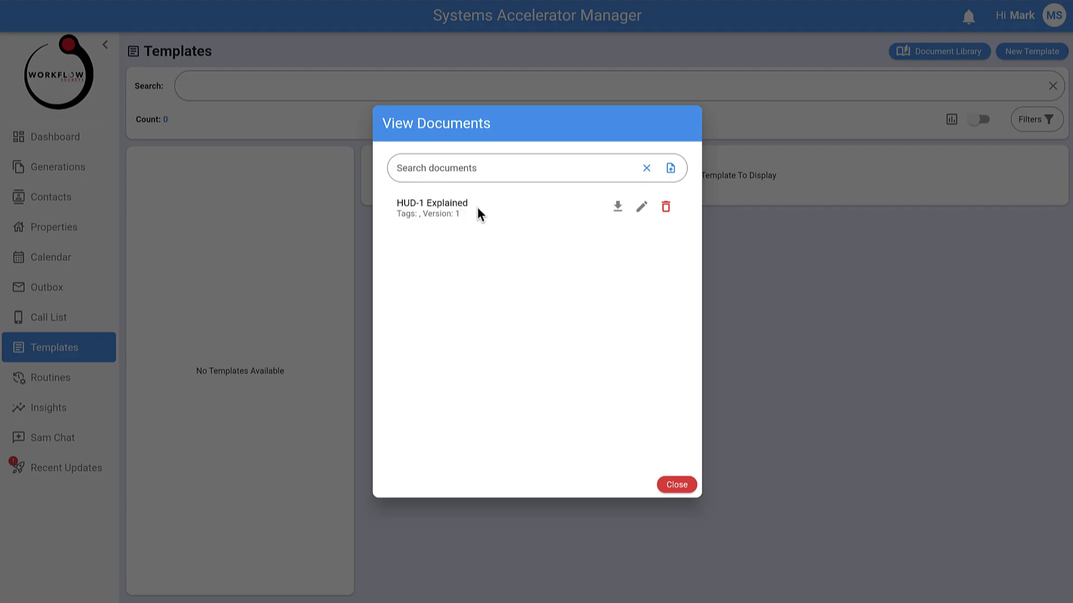
# Step: Review the edit options of the HUD-1 Explained document without changing it and leave the document library
pyautogui.click(644, 211)
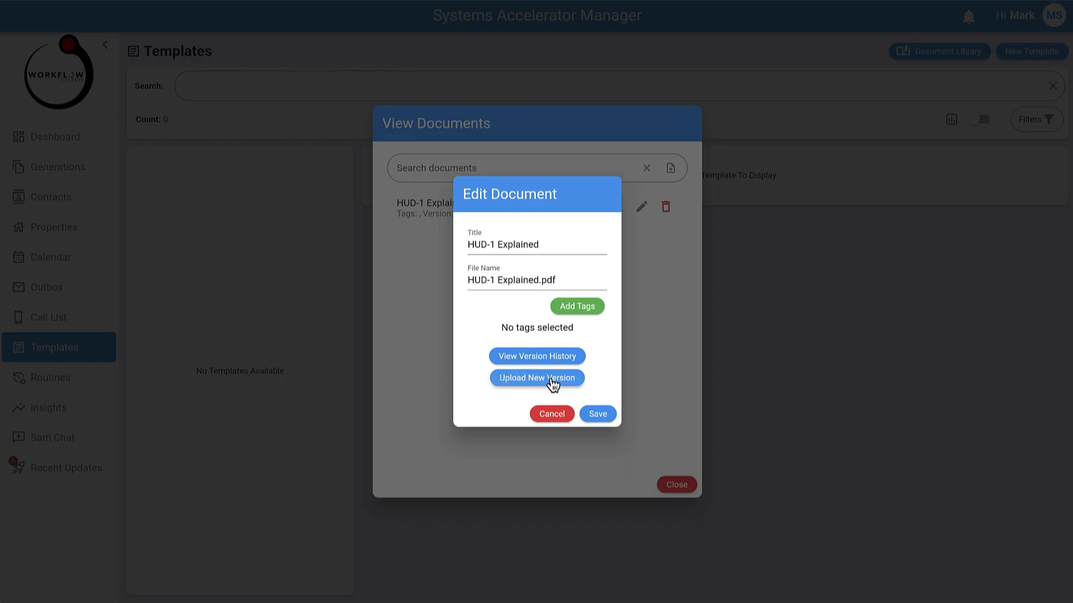
pyautogui.click(561, 413)
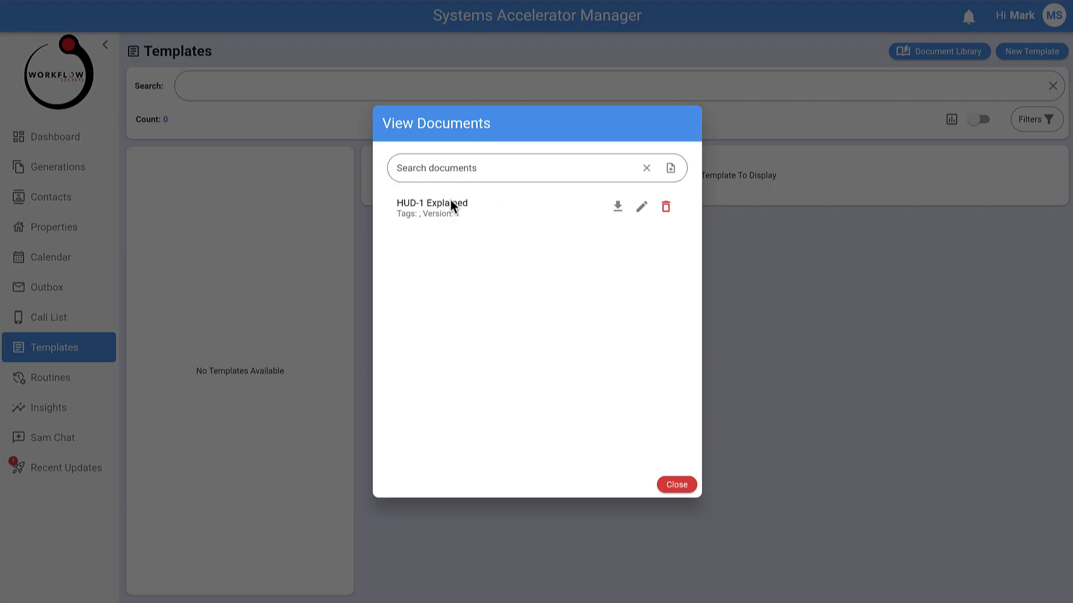
pyautogui.click(683, 487)
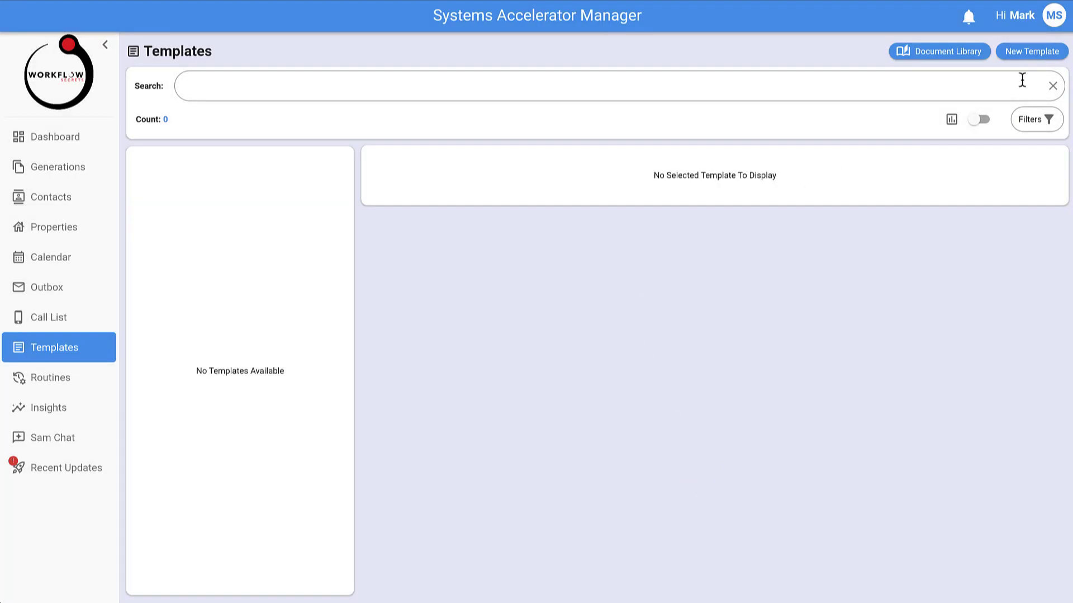
# Step: Generate a contact template from the objective "Create a HUD-1 Explaination document to help home buyers understand what a HUD-1 is and why it is important for taxes"
pyautogui.click(1030, 50)
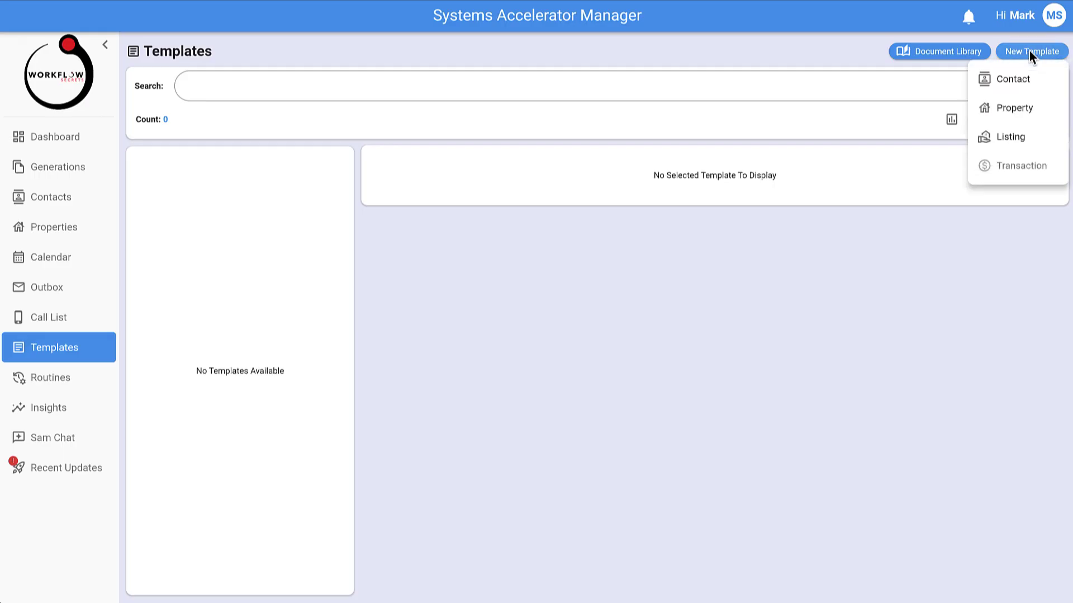
pyautogui.click(1023, 82)
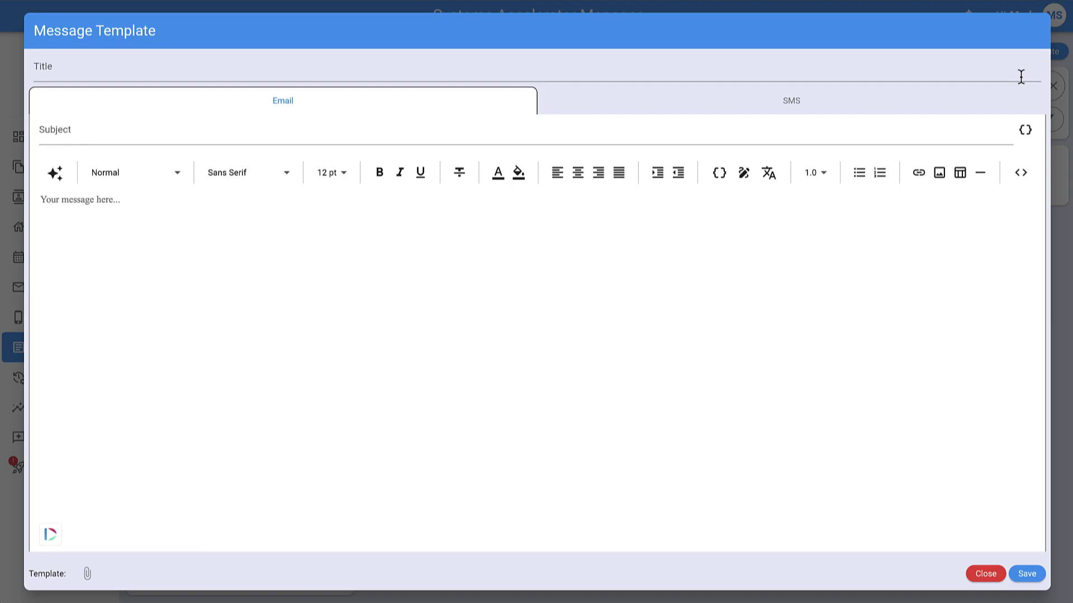
pyautogui.click(56, 174)
pyautogui.click(452, 213)
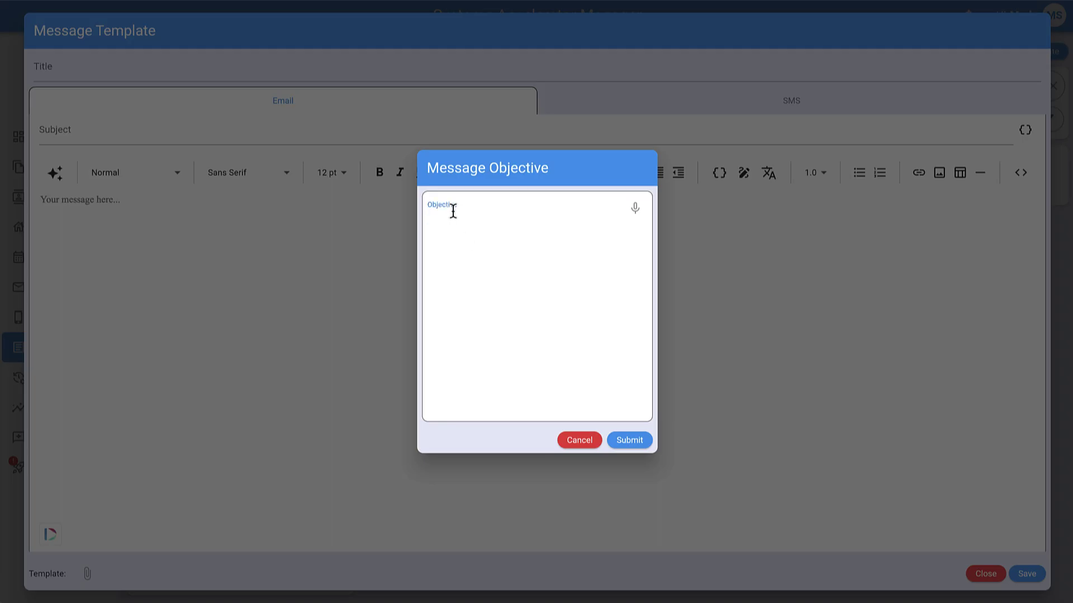
pyautogui.write('Create a HUD-1 Explainatio')
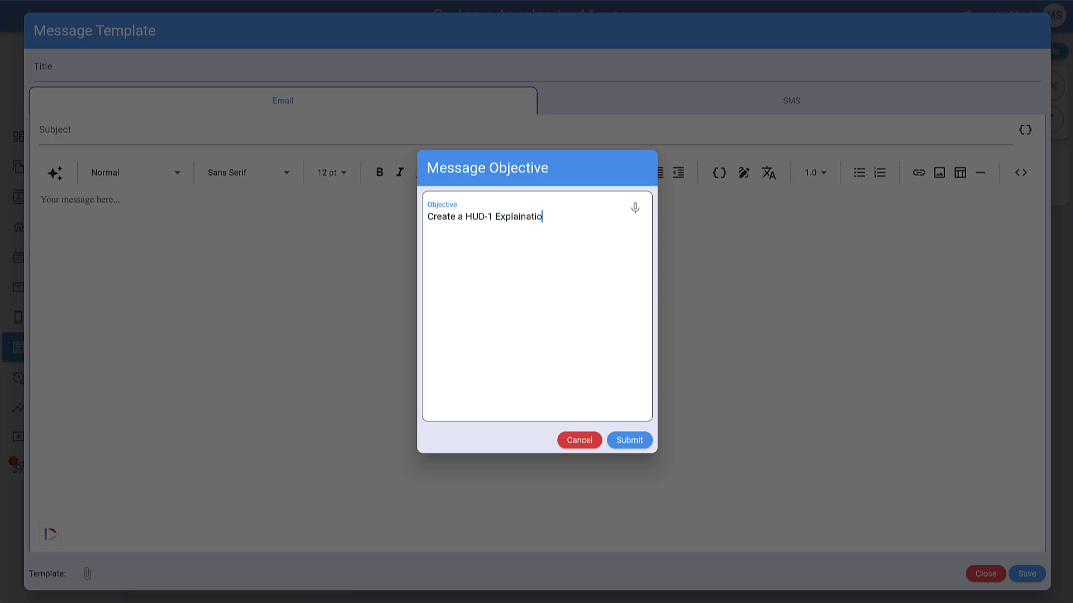
pyautogui.write('n documt')
pyautogui.press('BackSpace')
pyautogui.write('ent to help home buyers ')
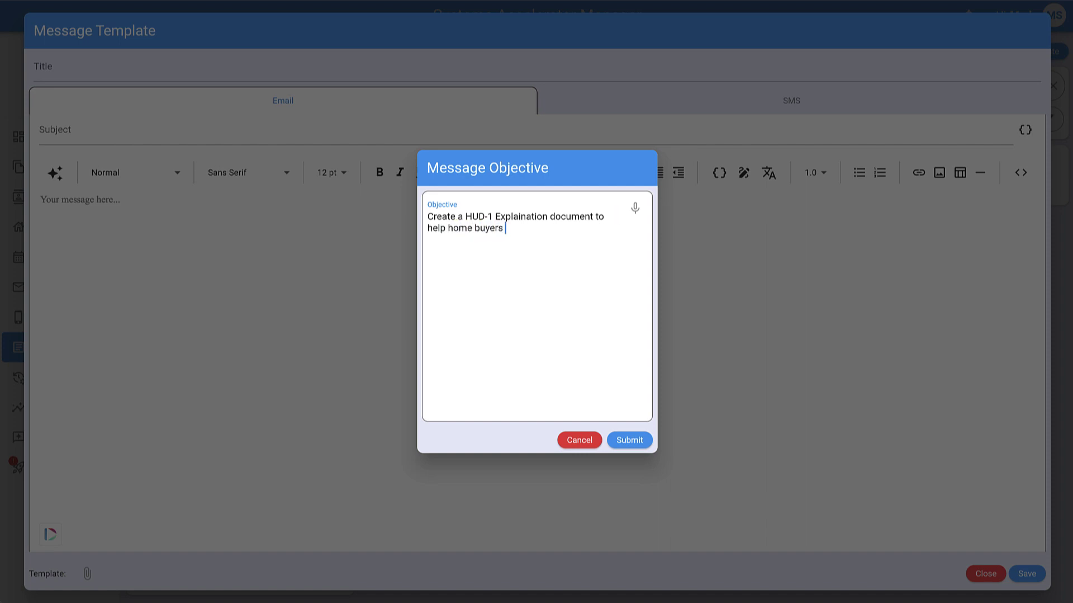
pyautogui.write('understand what a HUD-1 is')
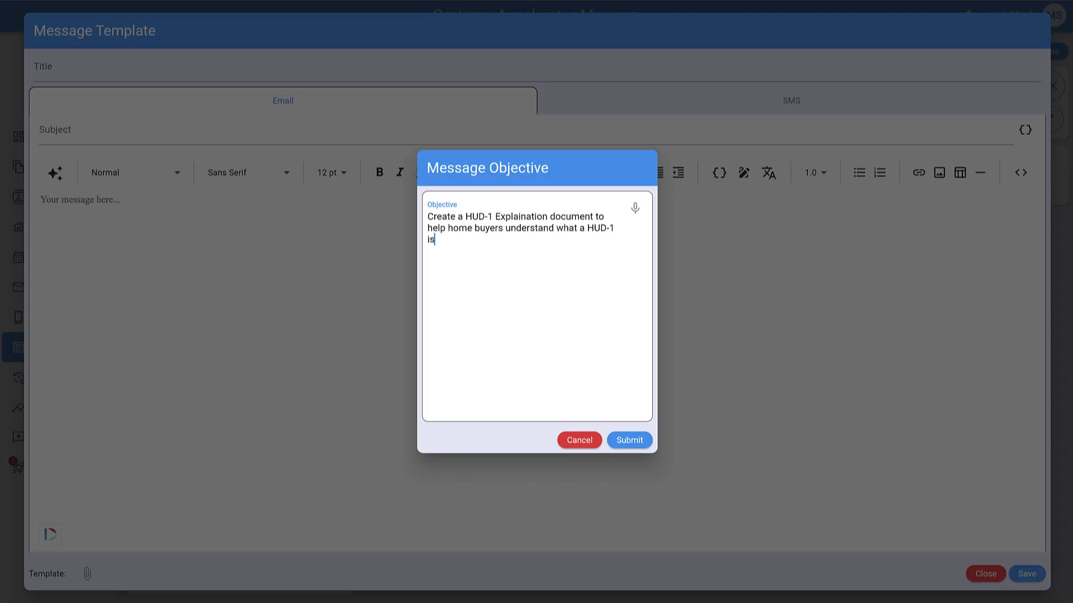
pyautogui.write(' and why it is important for ')
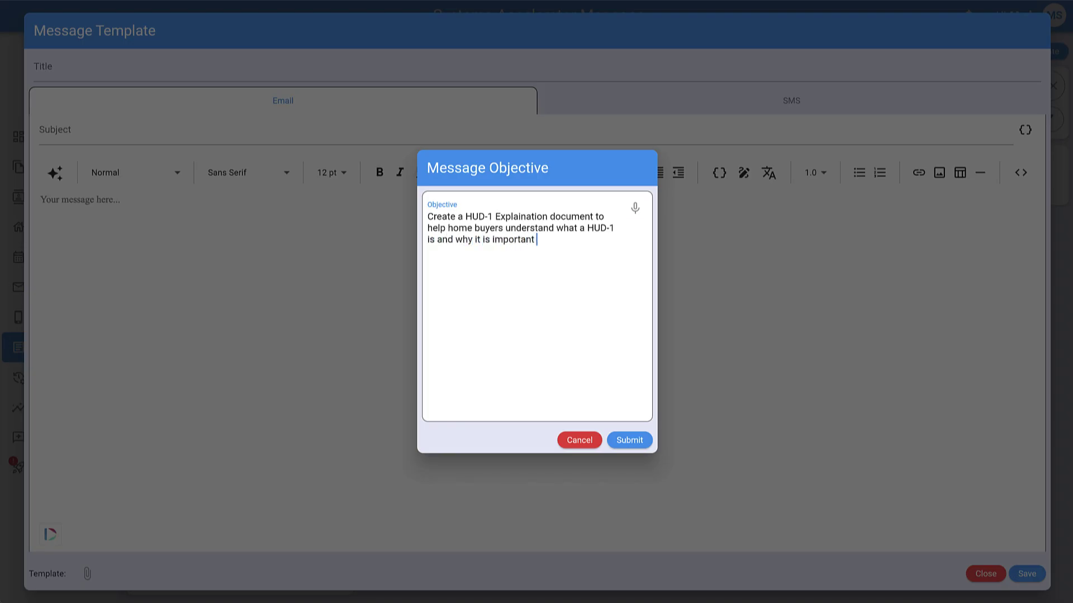
pyautogui.write('taxes')
pyautogui.click(630, 432)
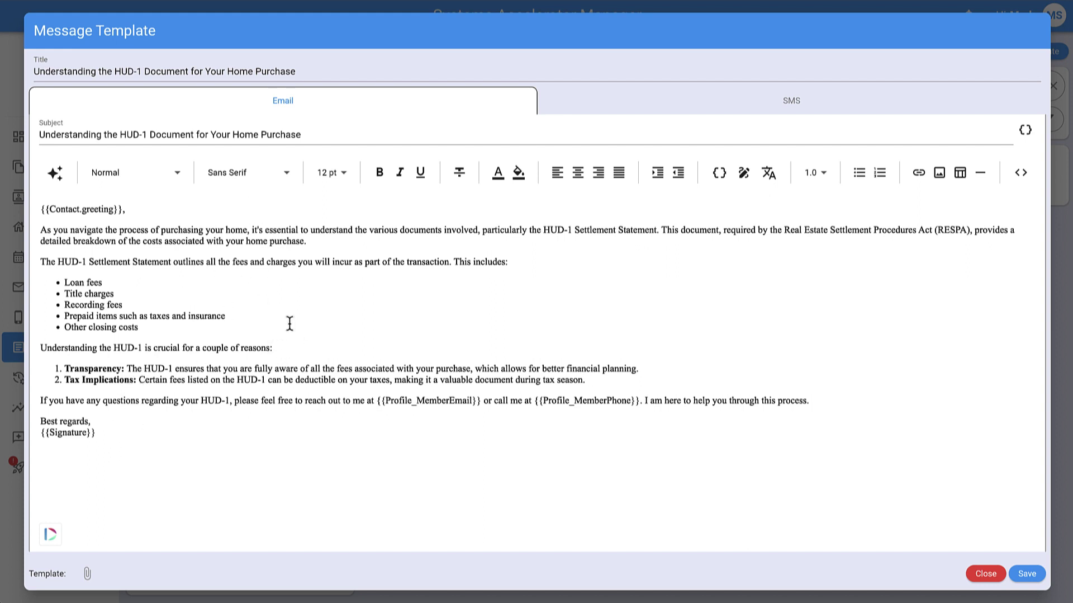
# Step: Attach the HUD-1 Explained document from the document library to the message template
pyautogui.click(87, 574)
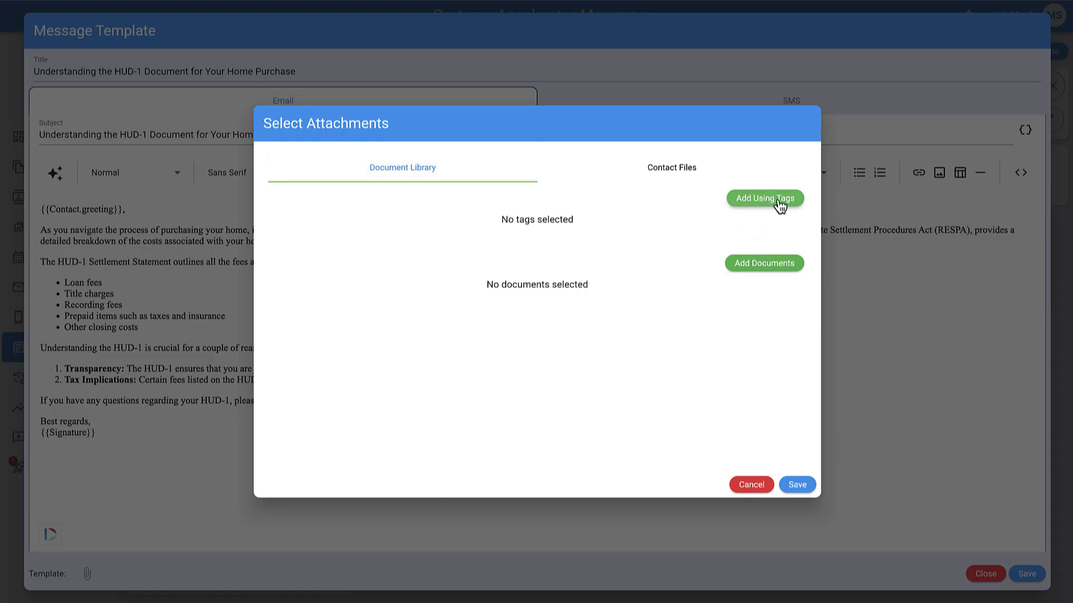
pyautogui.click(770, 271)
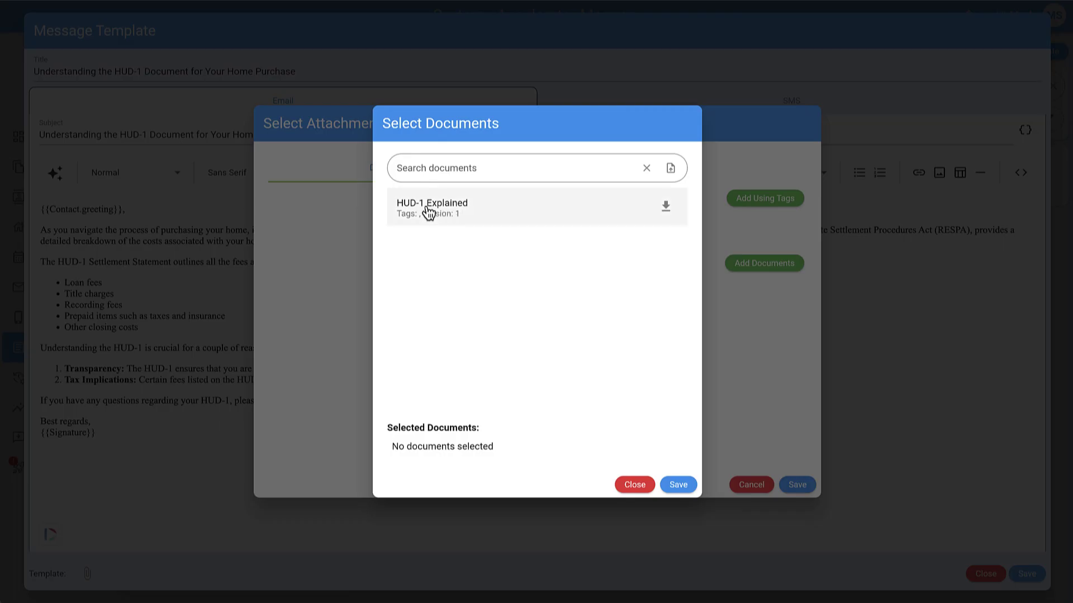
pyautogui.click(428, 210)
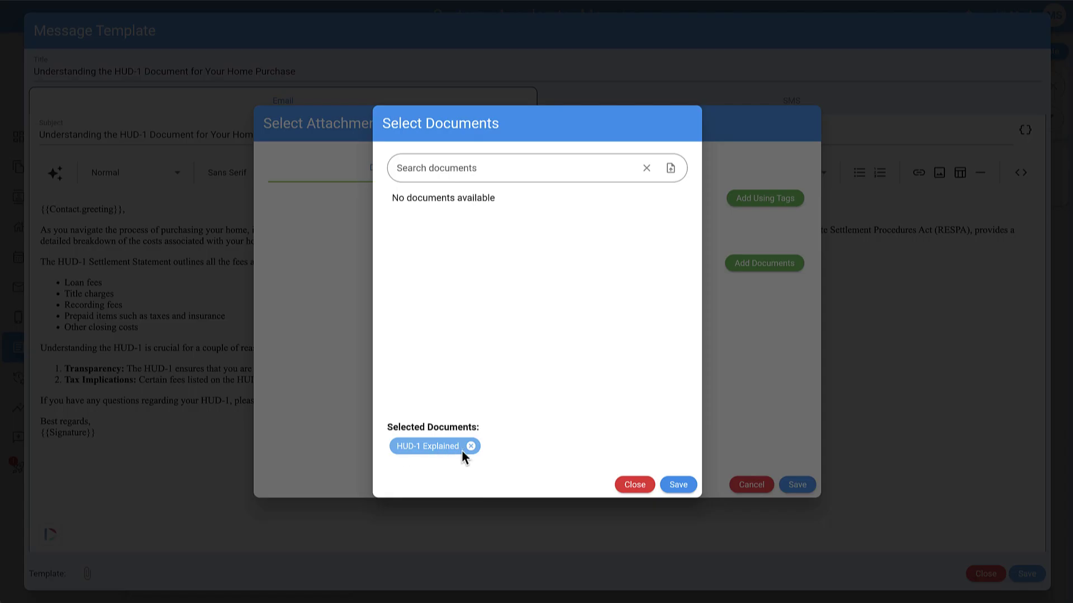
pyautogui.click(679, 484)
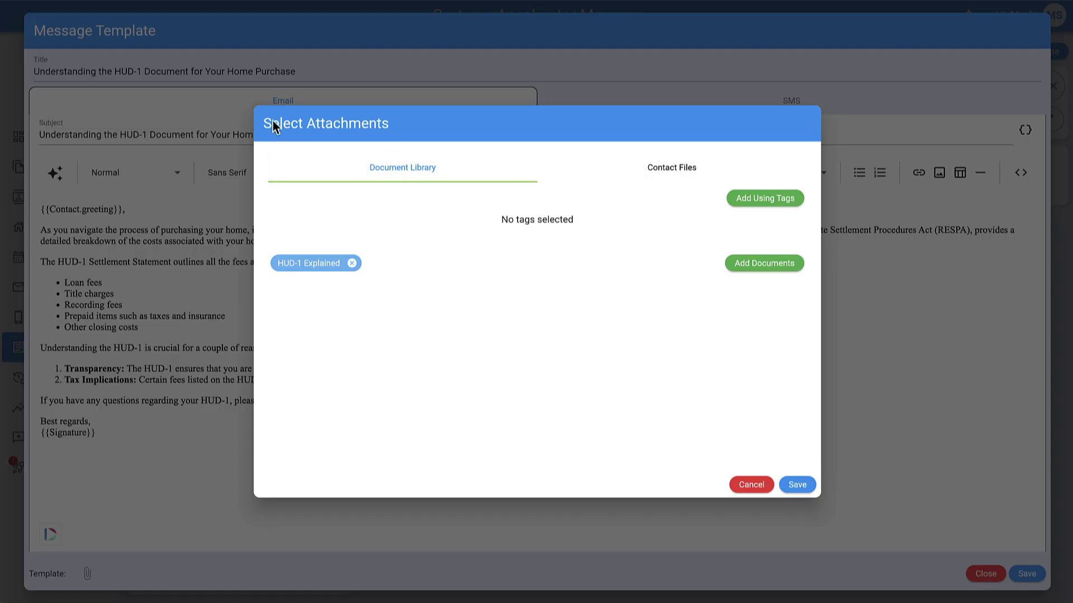
# Step: Set the template to also attach contact files that carry the HUD-1 tag
pyautogui.click(668, 176)
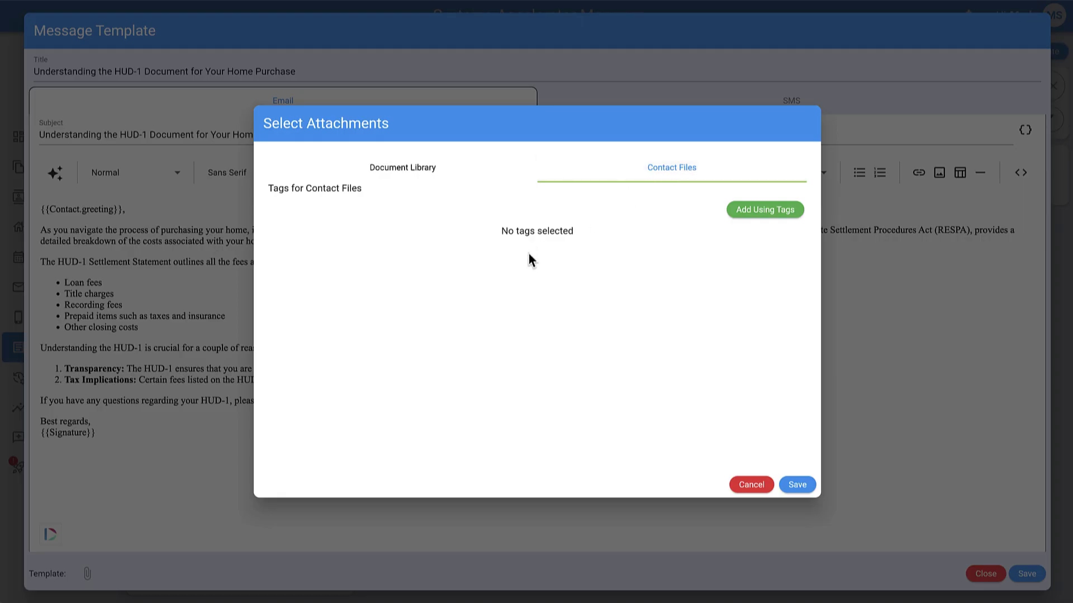
pyautogui.click(759, 214)
pyautogui.click(771, 215)
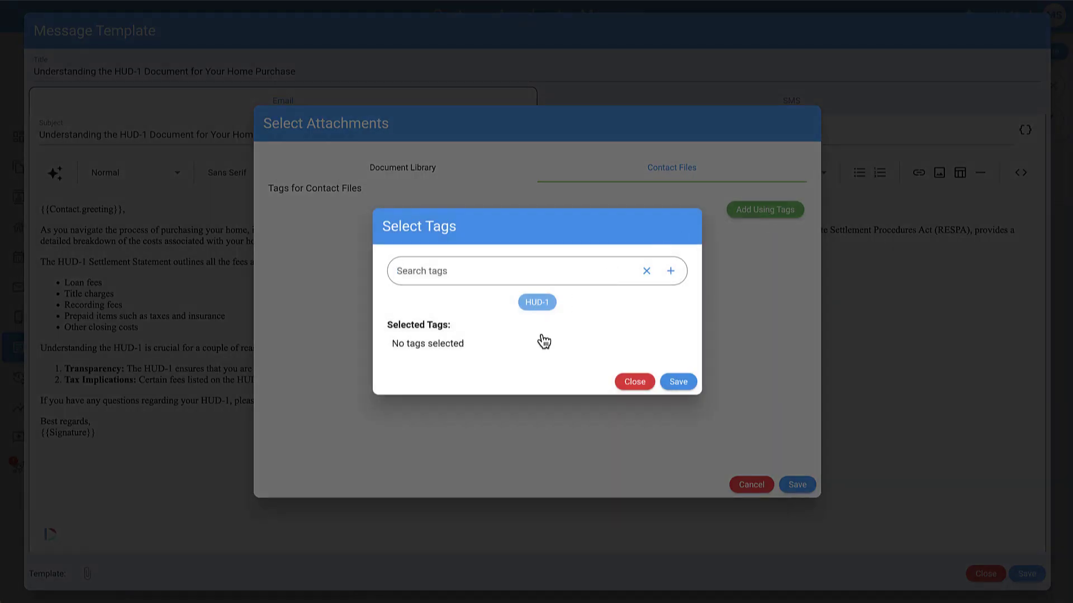
pyautogui.click(537, 302)
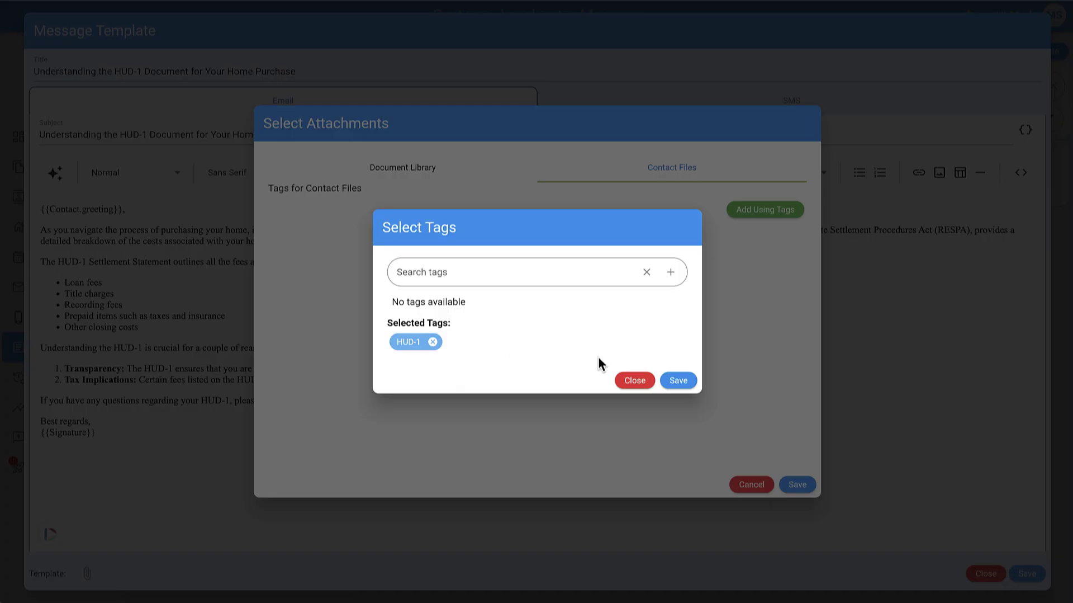
pyautogui.click(683, 380)
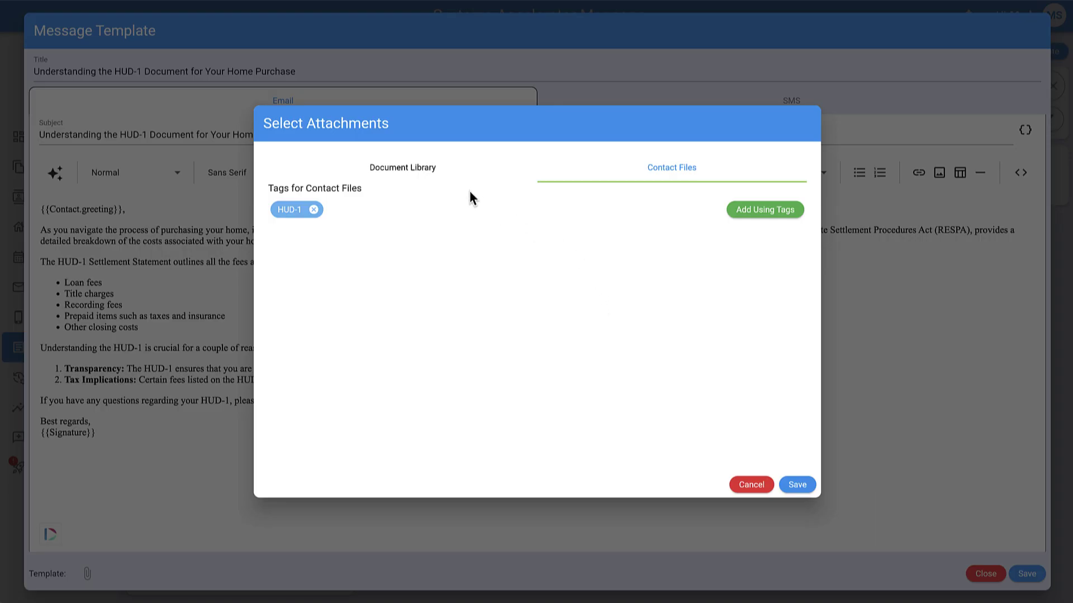
# Step: Compare the template's document library attachments with its contact file tag selection
pyautogui.click(440, 178)
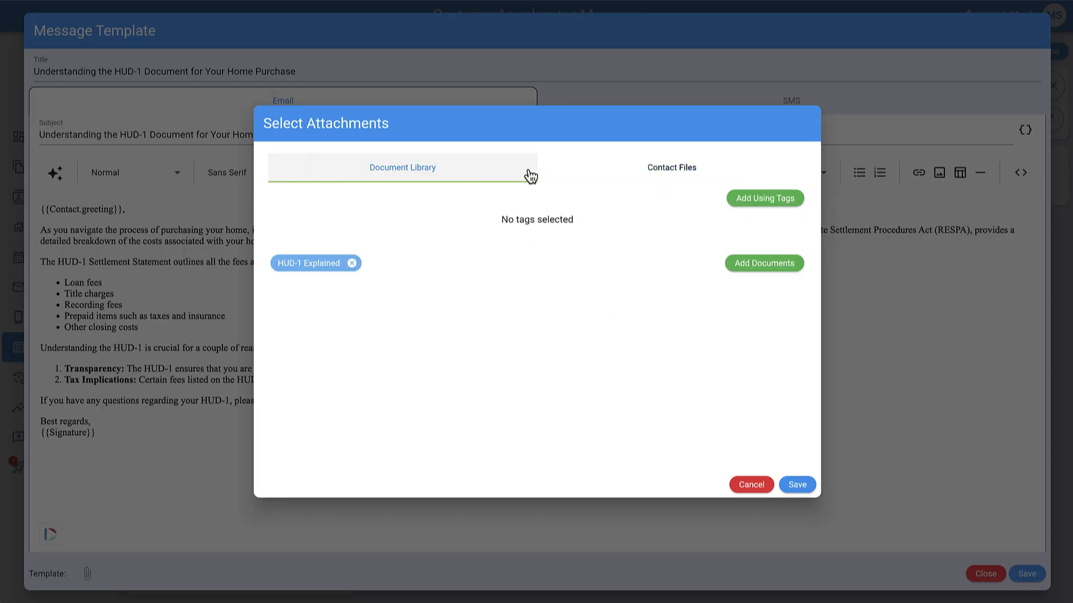
pyautogui.click(628, 177)
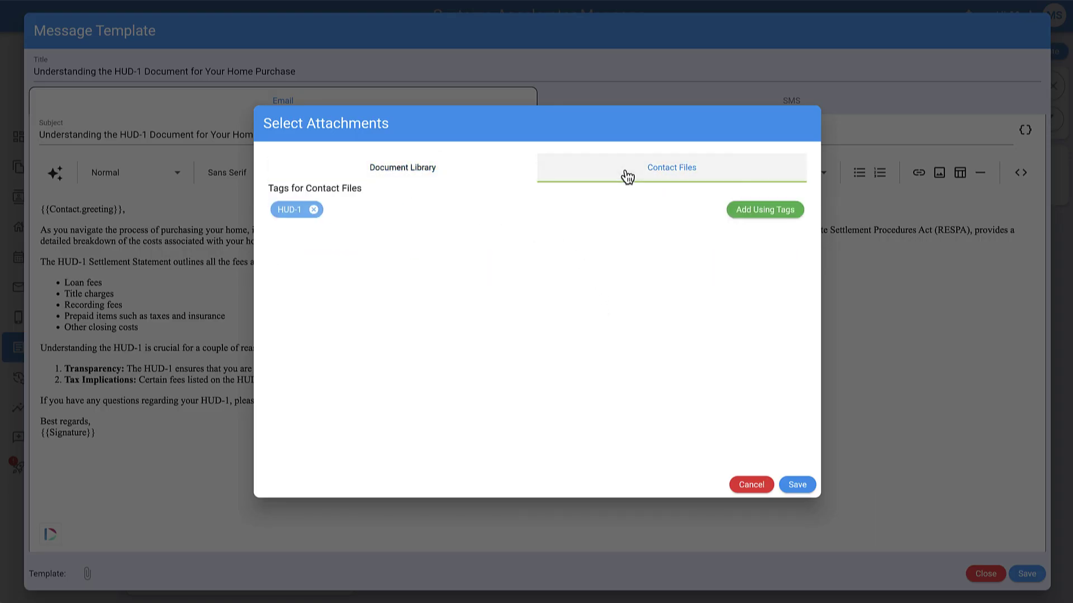
pyautogui.click(470, 177)
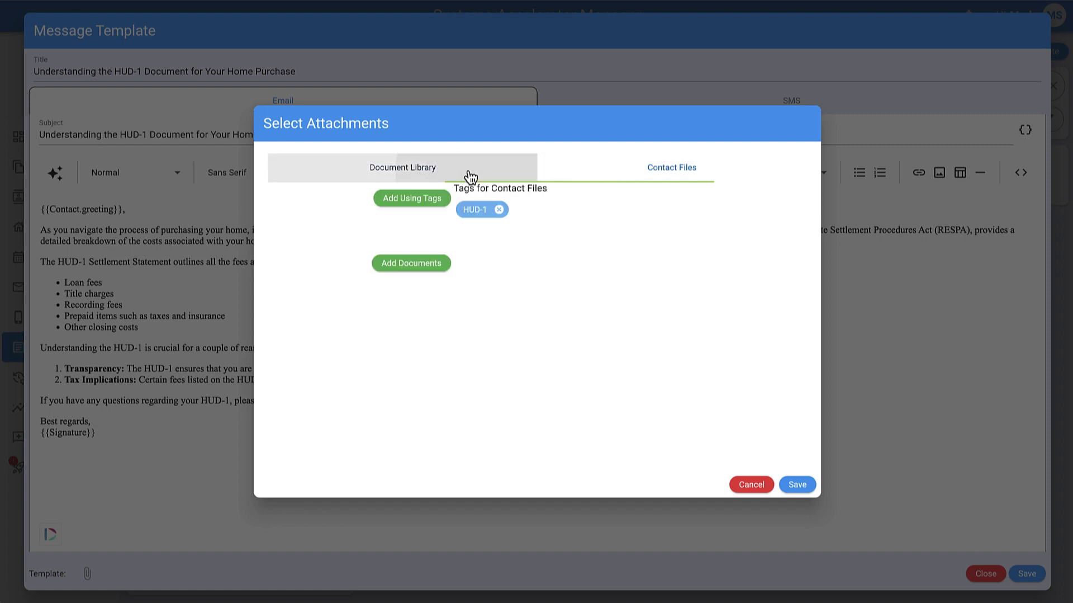
pyautogui.click(624, 177)
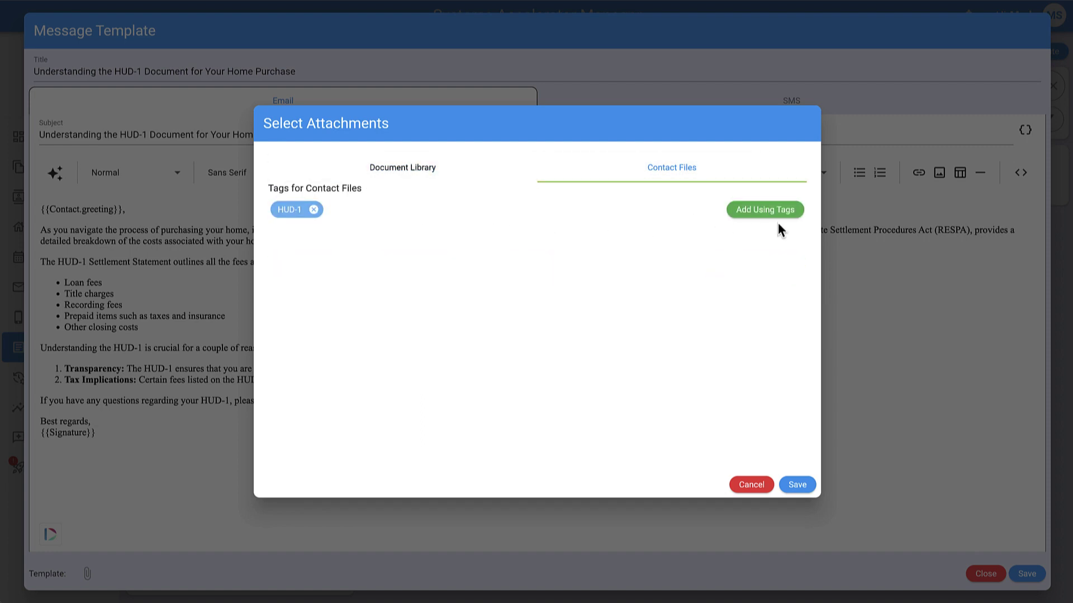
pyautogui.click(768, 211)
pyautogui.click(451, 177)
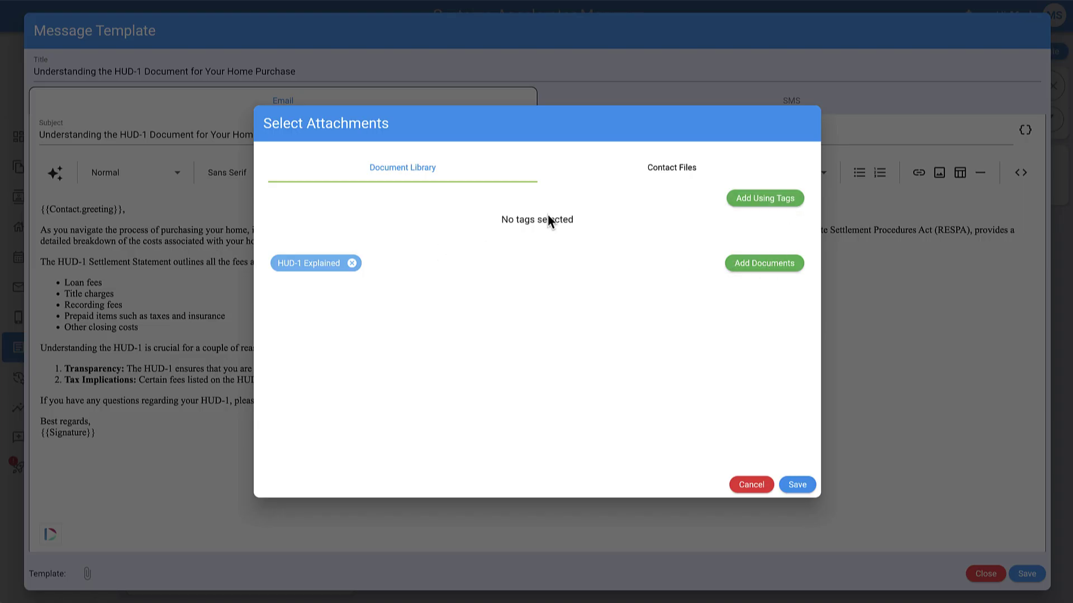
pyautogui.click(696, 170)
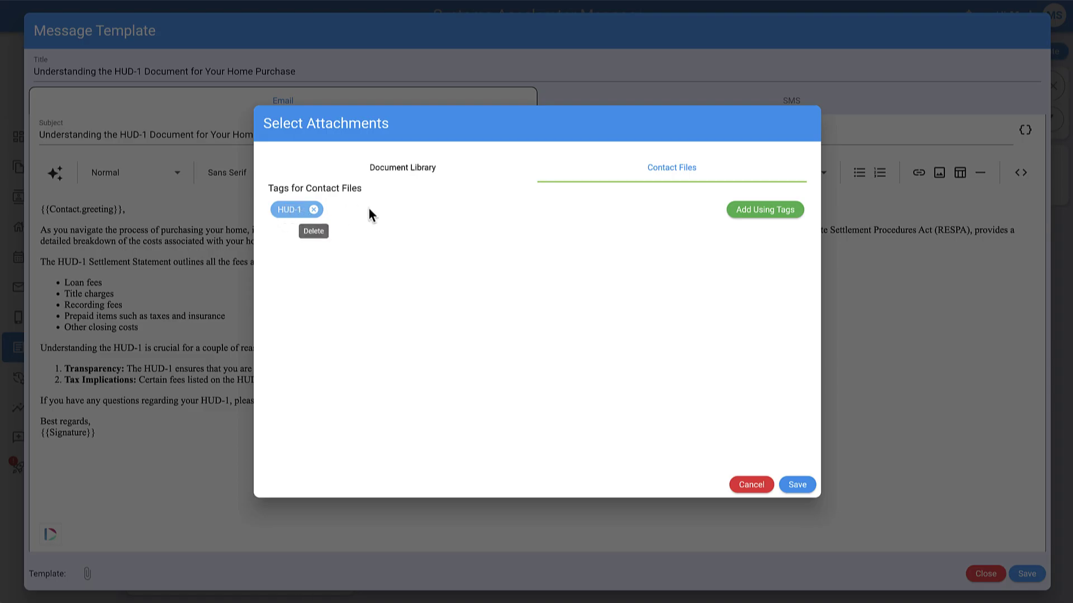
# Step: Save the attachment selections, check the template's attachment summary and save the message template
pyautogui.click(793, 487)
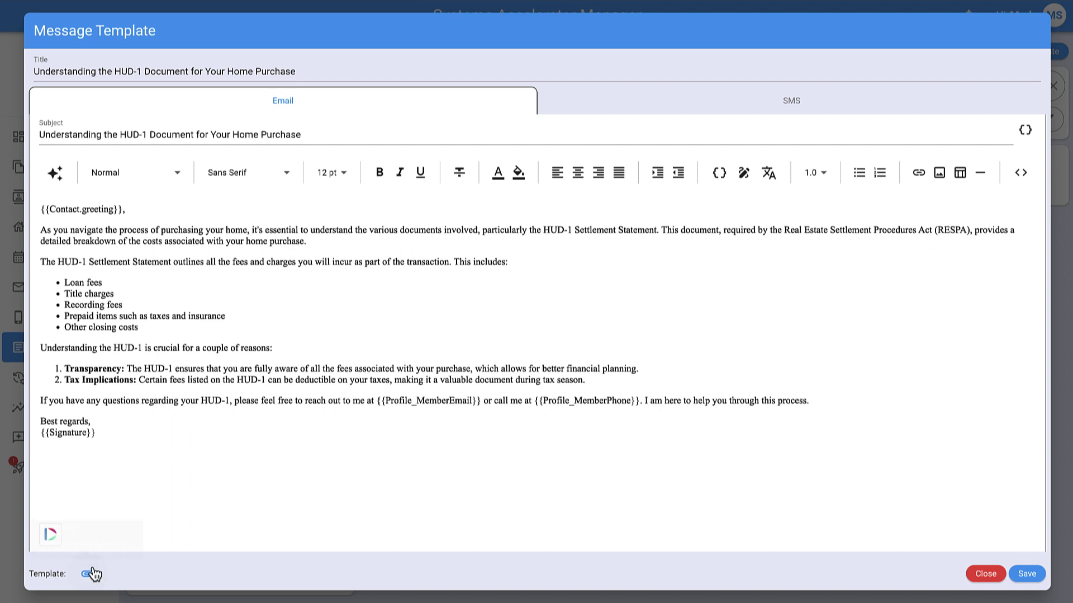
pyautogui.moveTo(87, 577)
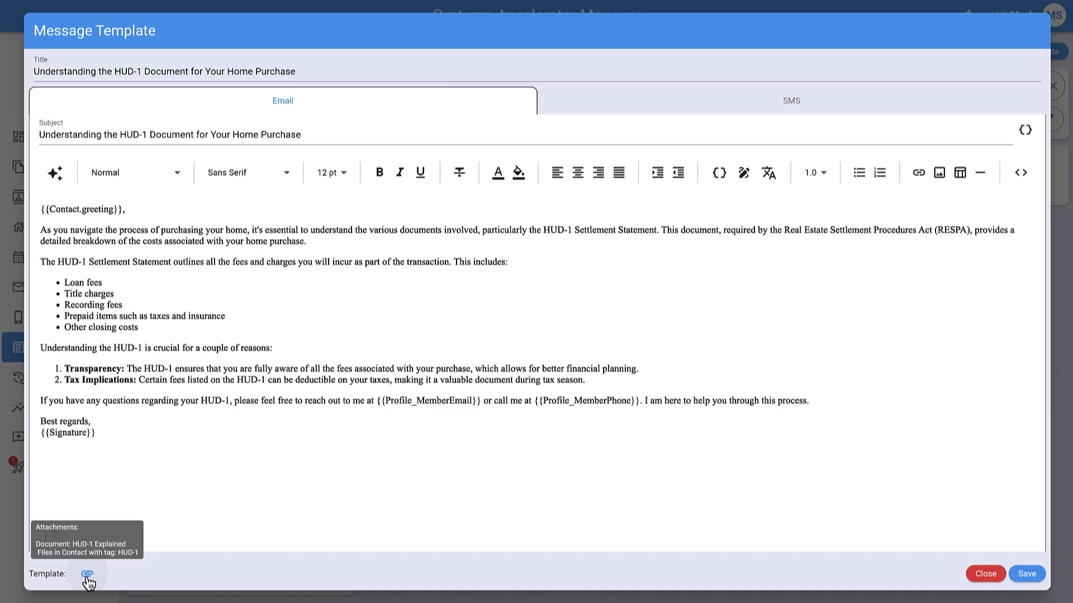
pyautogui.click(1028, 572)
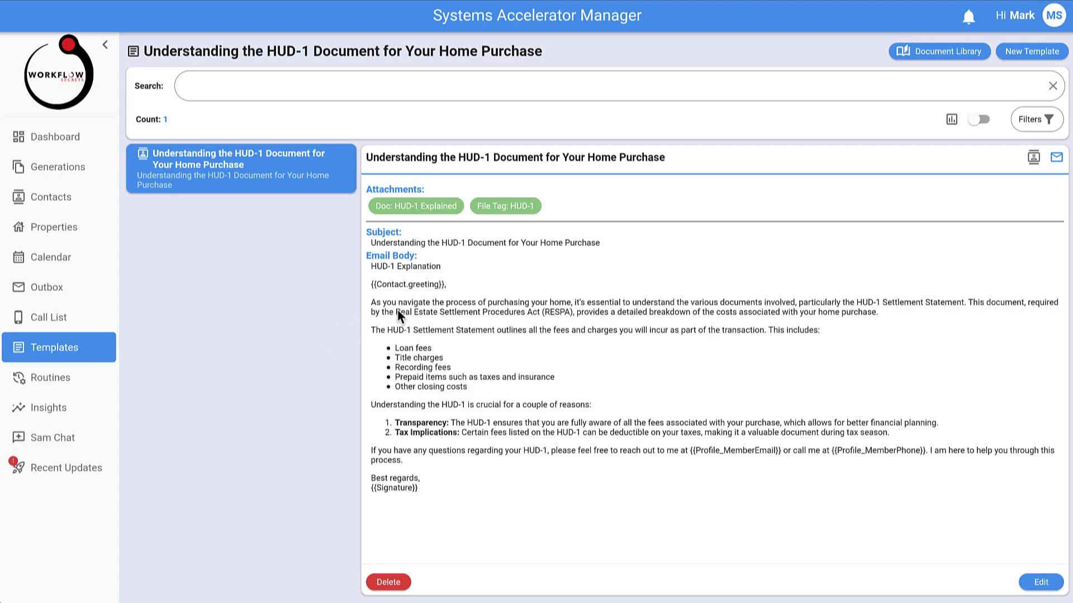
# Step: Create a reminder routine for contacts based on the Uploaded HUD-1 Date field
pyautogui.click(59, 386)
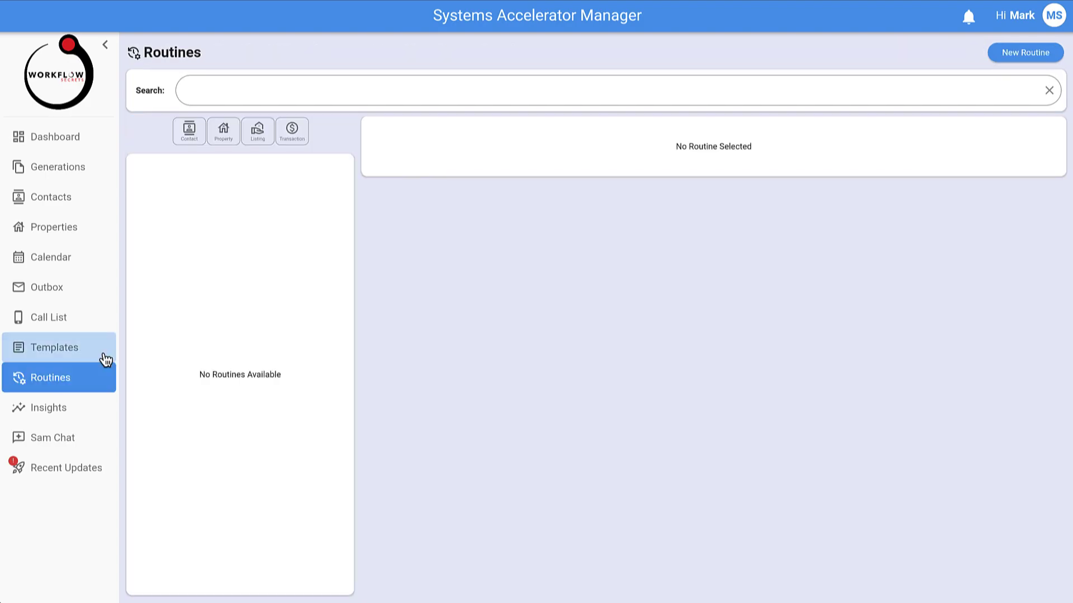
pyautogui.click(1031, 52)
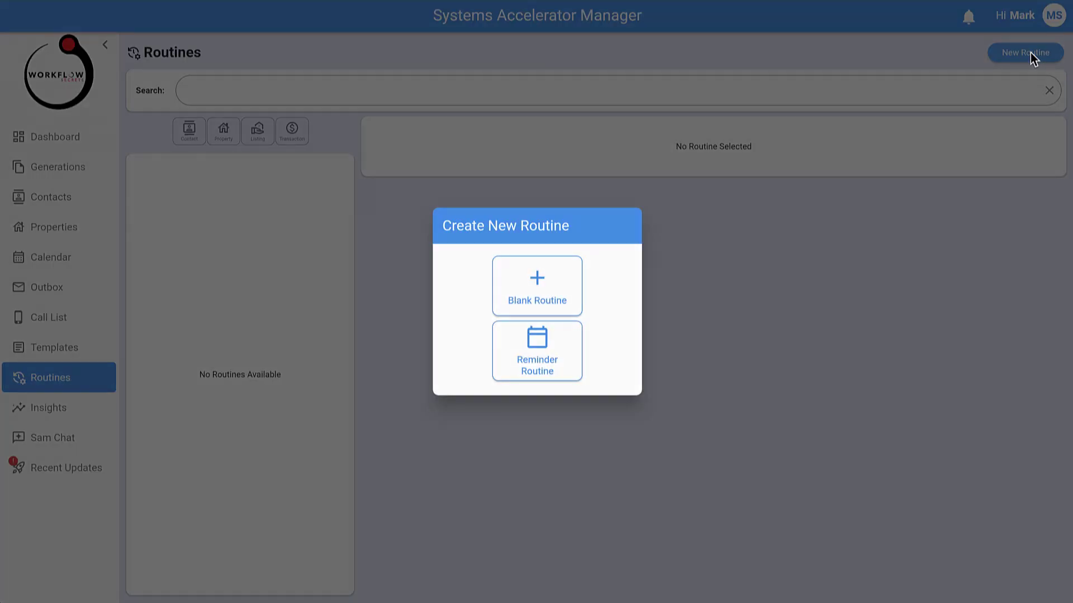
pyautogui.click(549, 363)
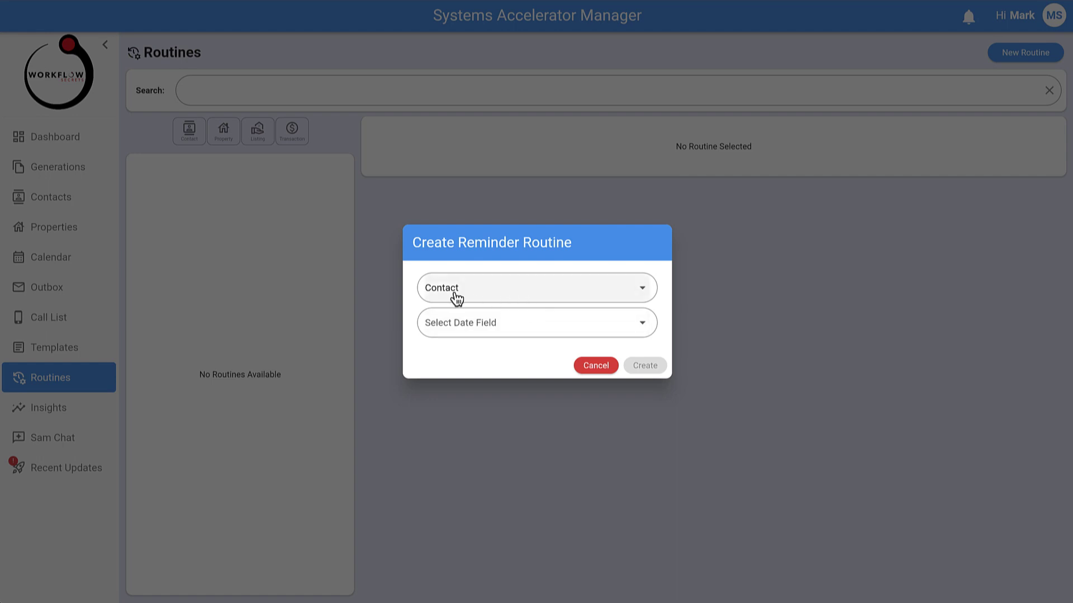
pyautogui.click(451, 333)
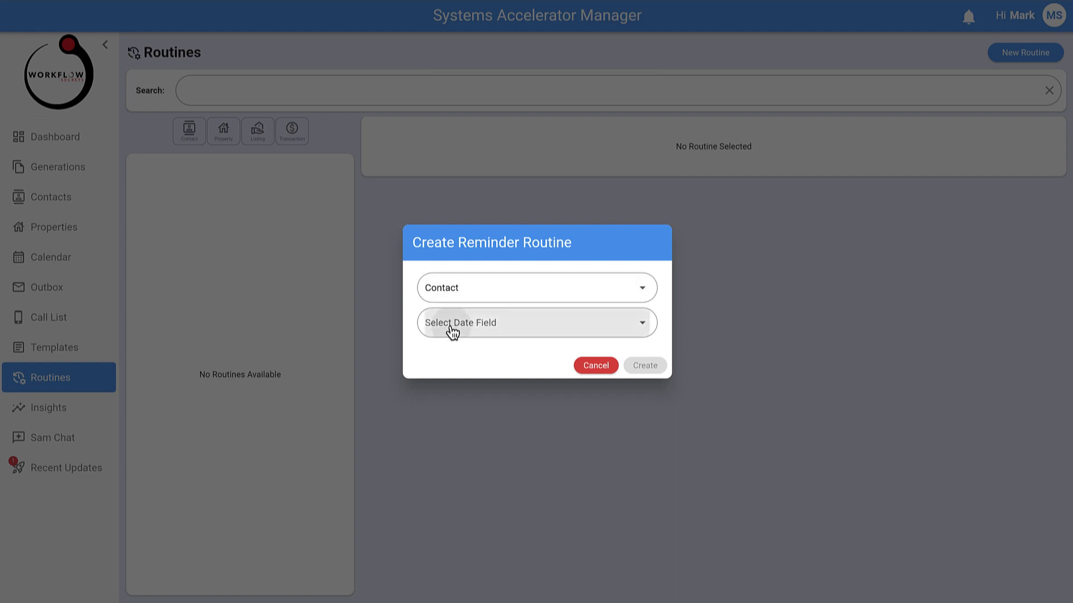
pyautogui.scroll(-1, 462, 335)
pyautogui.scroll(-2, 463, 336)
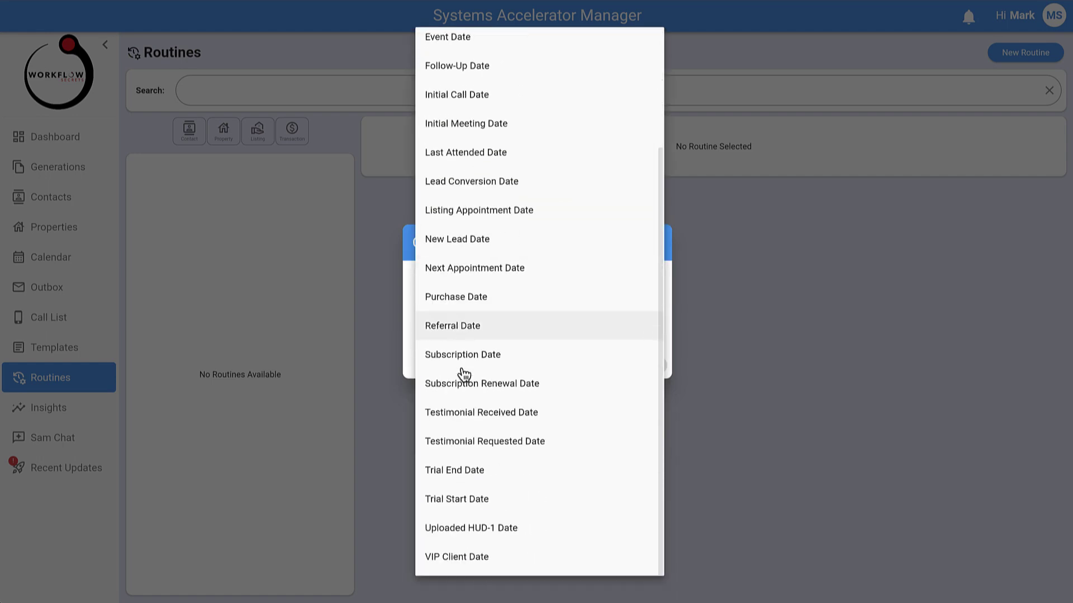
pyautogui.click(480, 534)
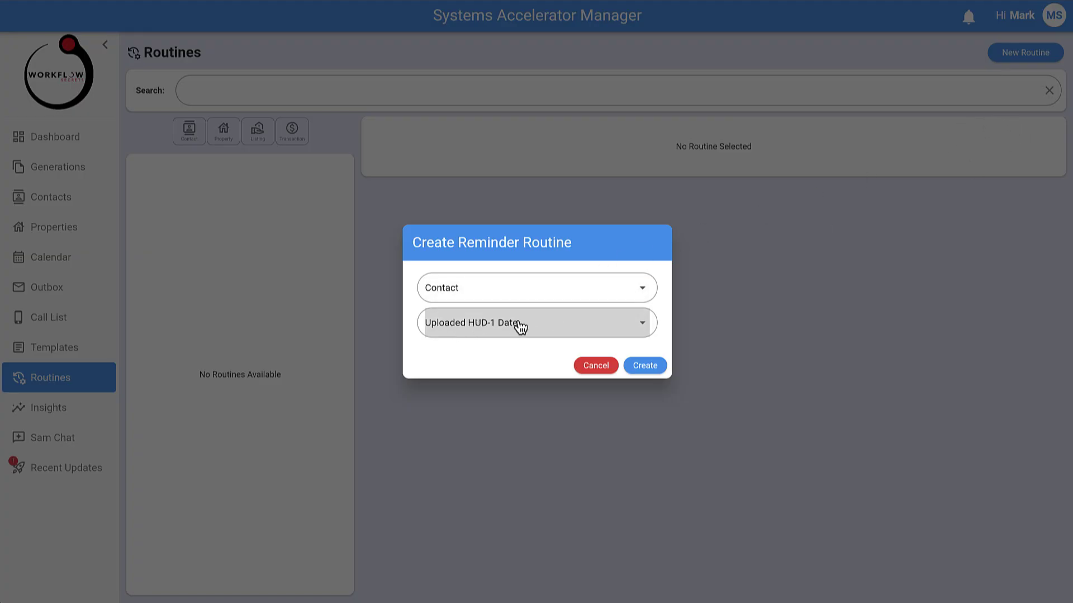
pyautogui.click(643, 368)
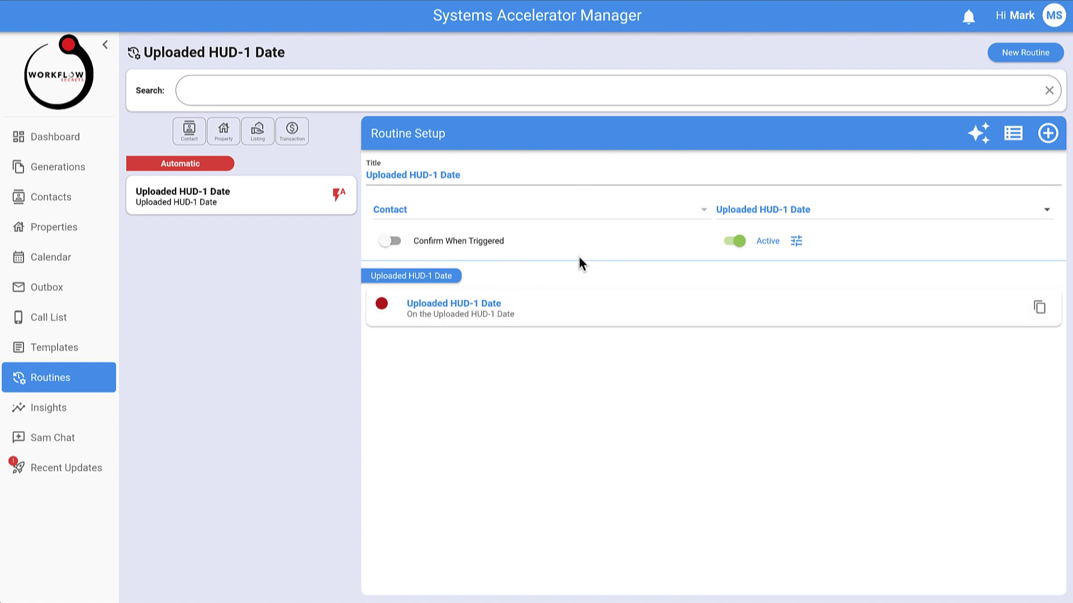
# Step: Give the routine's Uploaded HUD-1 Date activity an automatic Send Message action that emails the Understanding the HUD-1 Document for Your Home Purchase template, and save it
pyautogui.click(575, 320)
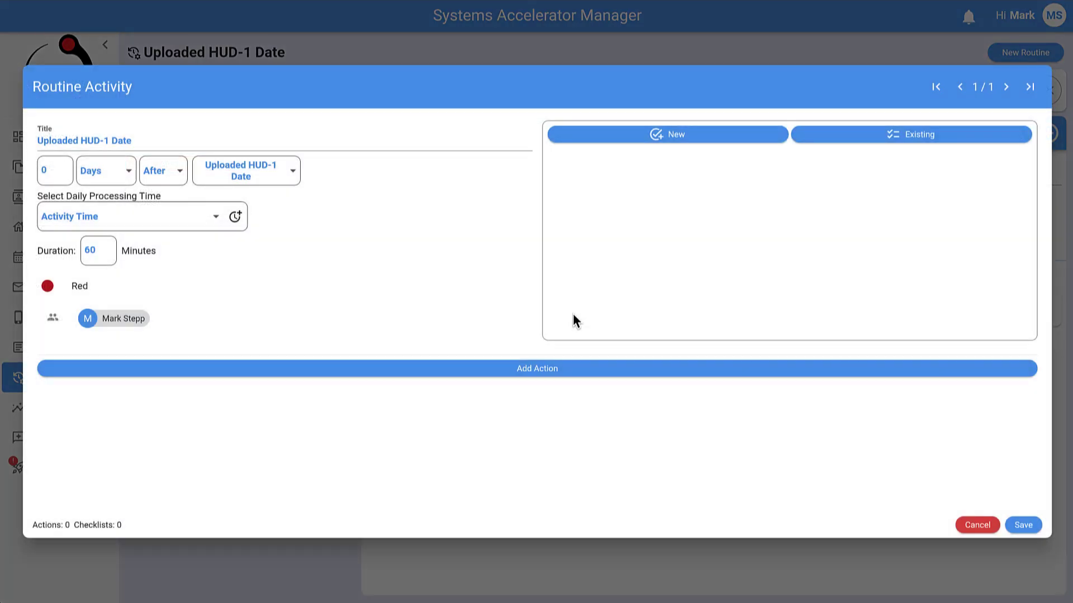
pyautogui.click(412, 374)
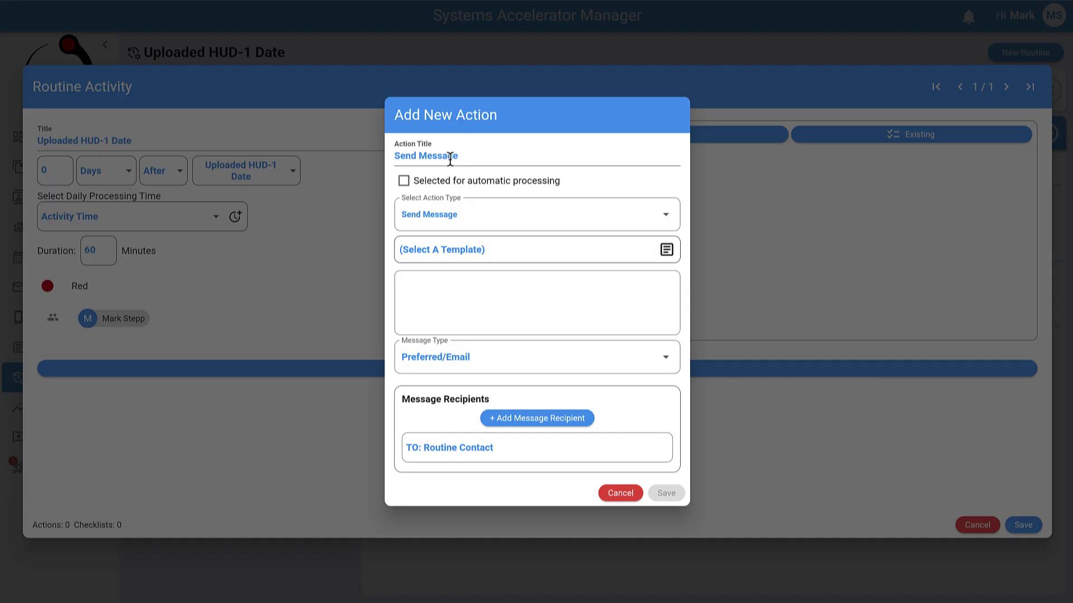
pyautogui.click(403, 182)
pyautogui.click(445, 251)
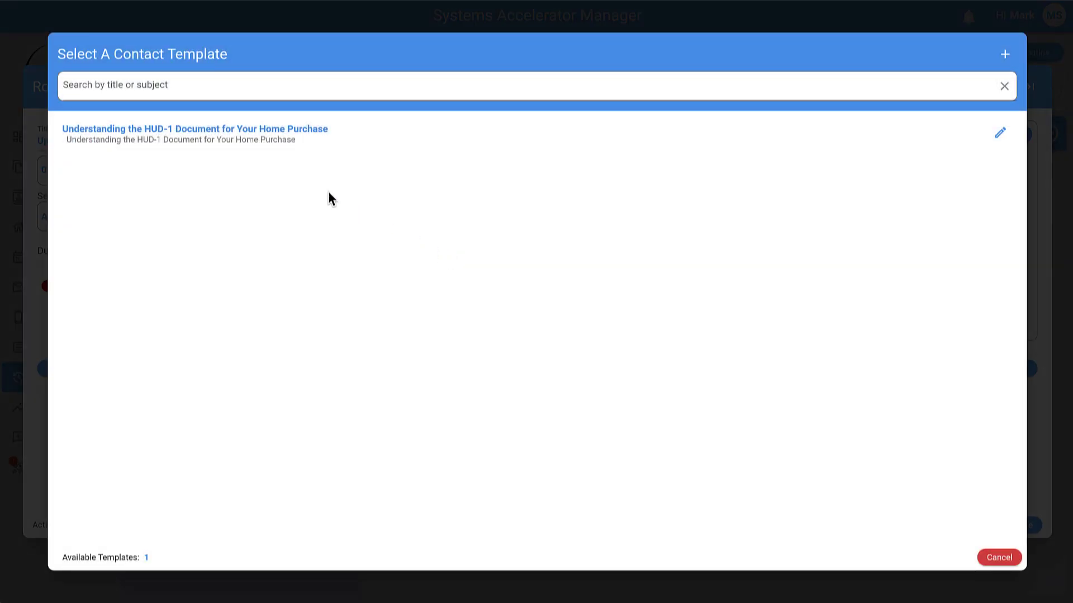
pyautogui.click(185, 132)
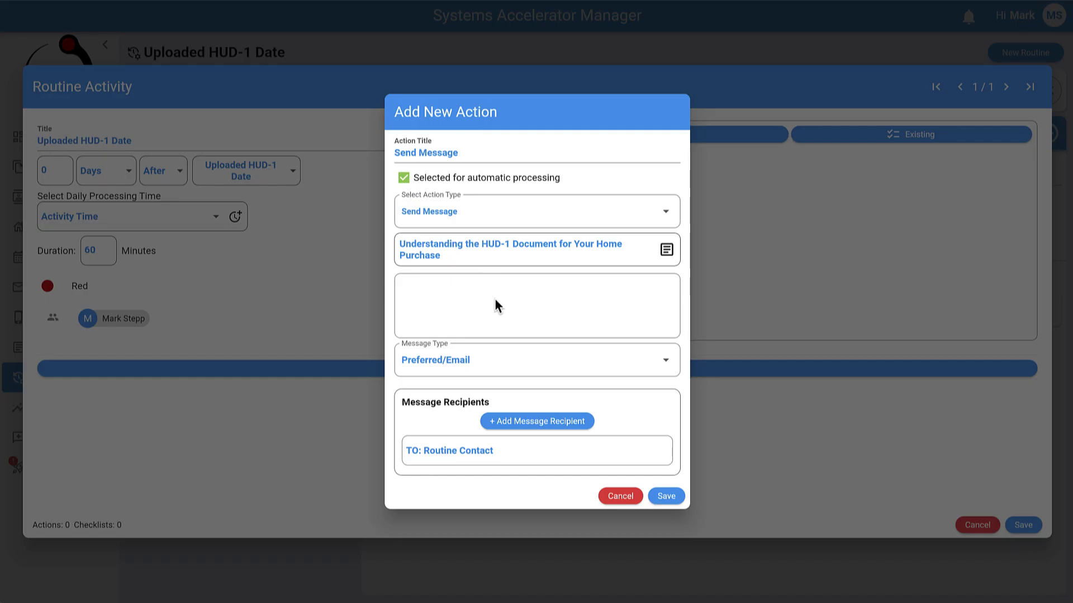
pyautogui.click(438, 367)
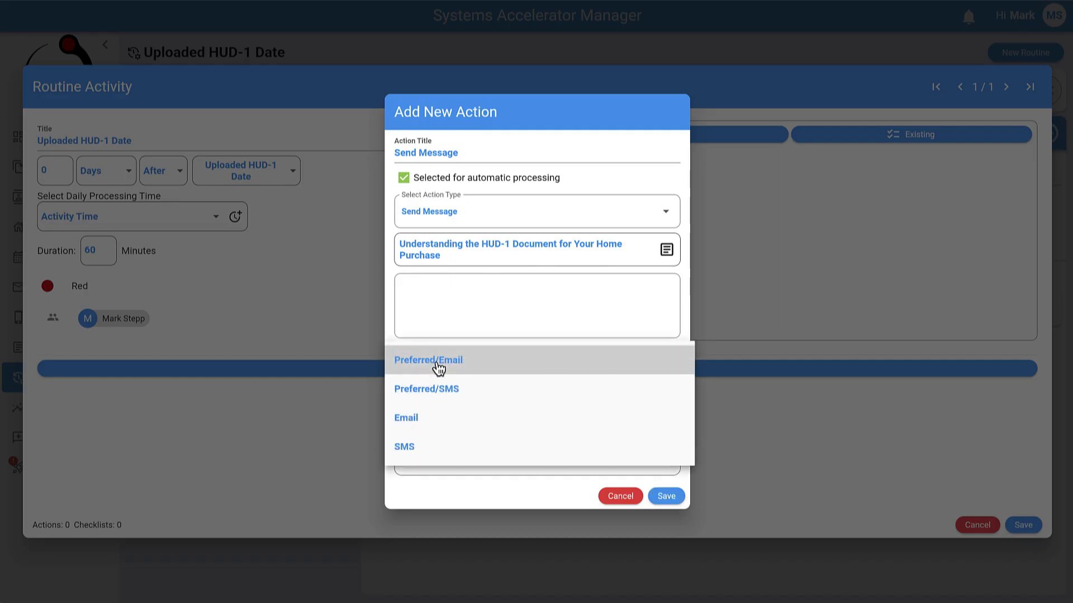
pyautogui.click(418, 418)
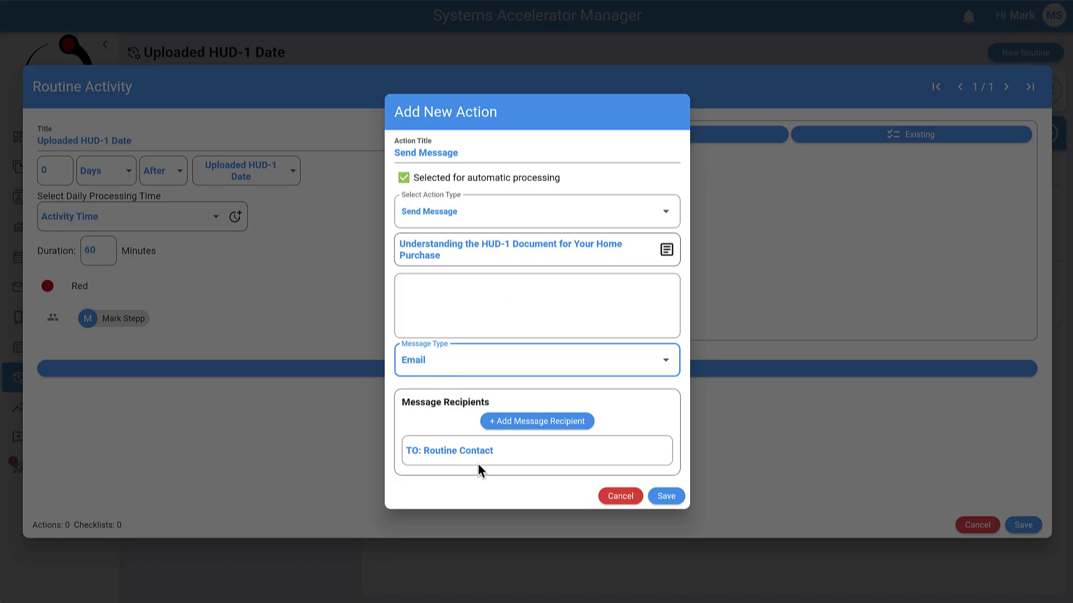
pyautogui.click(669, 496)
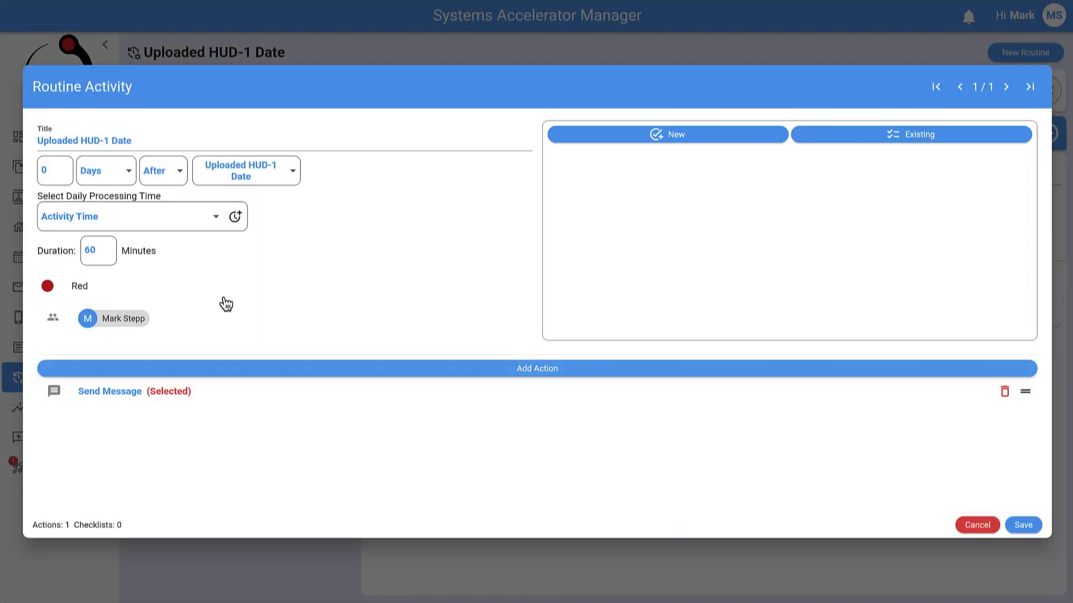
pyautogui.click(1033, 526)
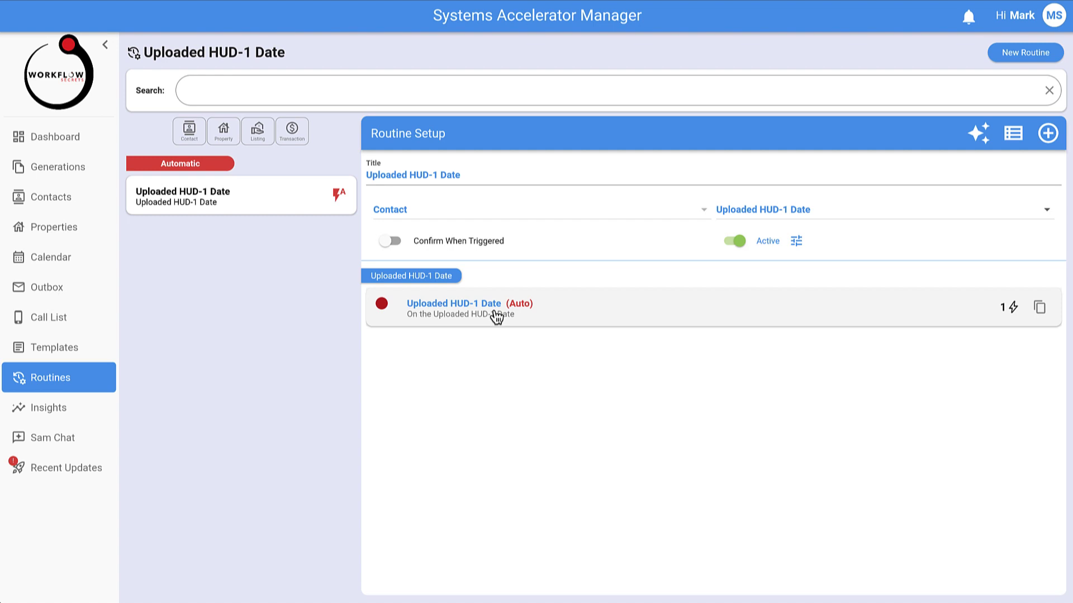
# Step: Add a second routine activity titled "Tax Copy of HUD-1" with its processing time set to Daily Process (8:00am)
pyautogui.click(1050, 136)
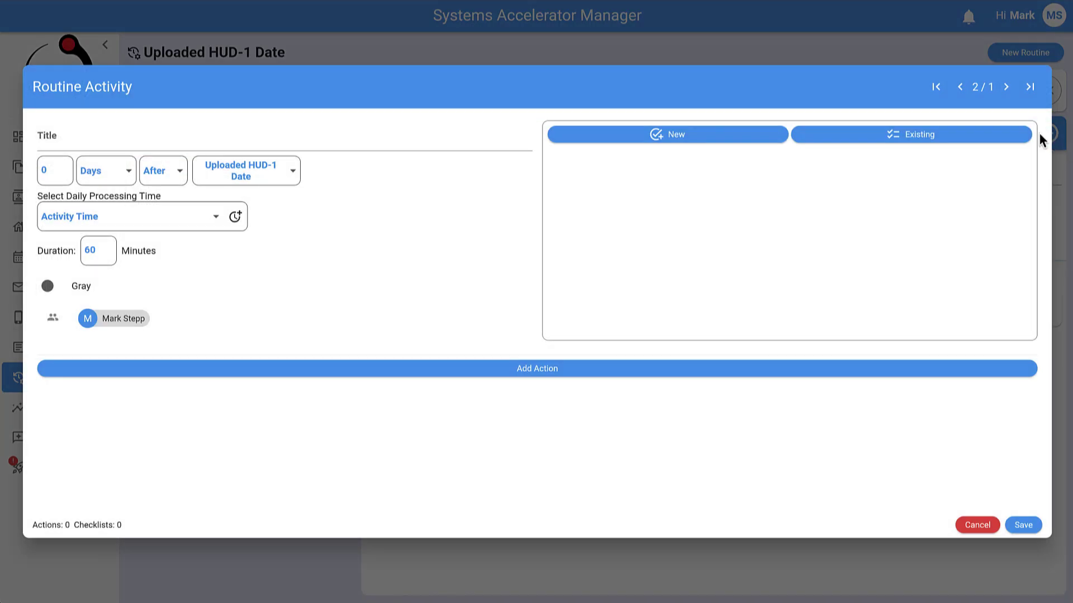
pyautogui.click(68, 137)
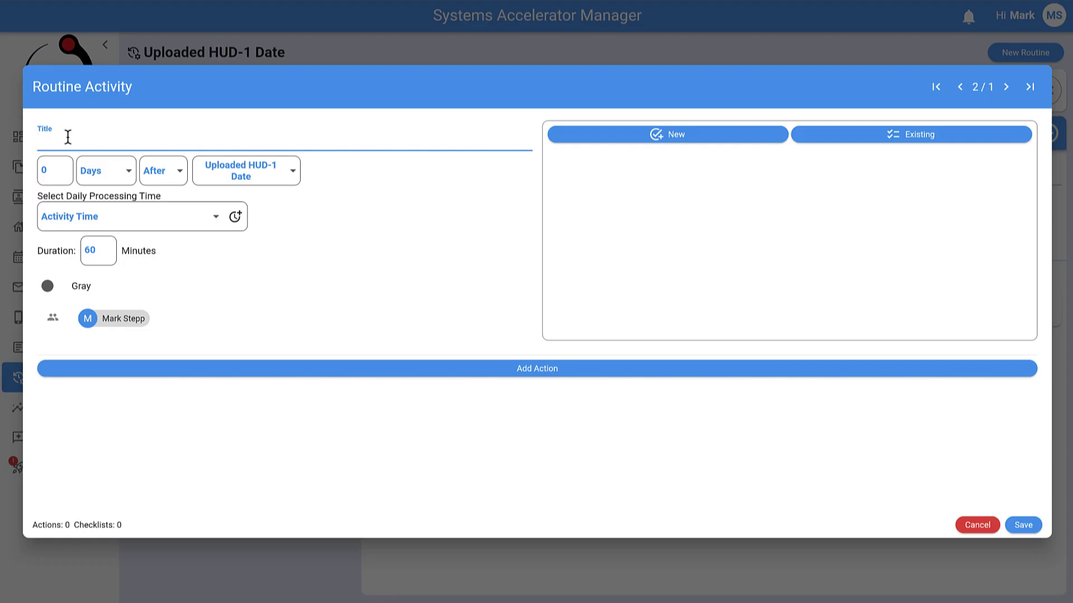
pyautogui.write('Tax Copy of HUD-1')
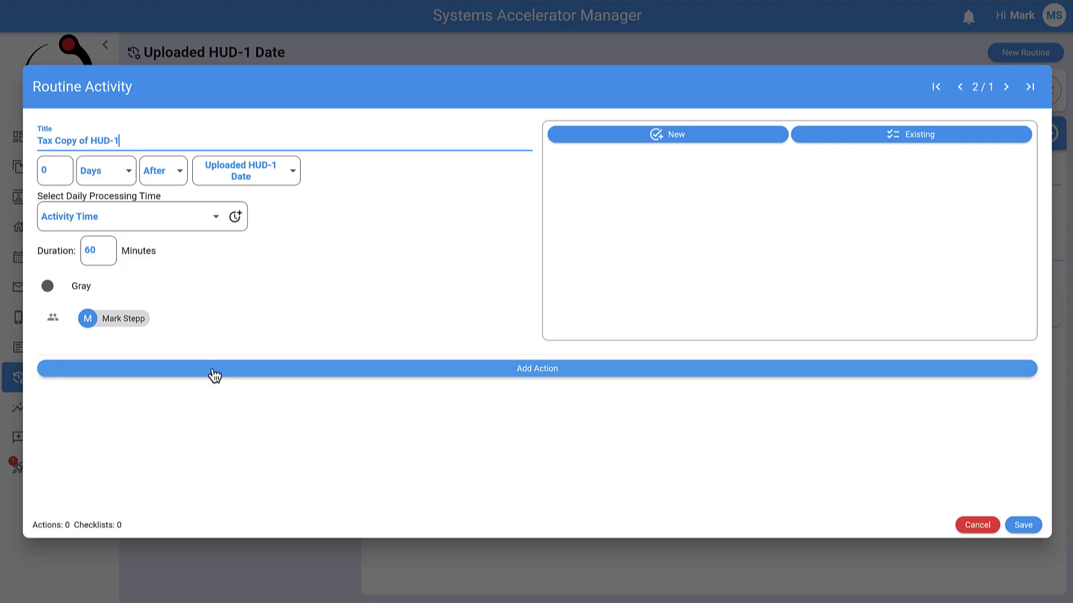
pyautogui.click(109, 217)
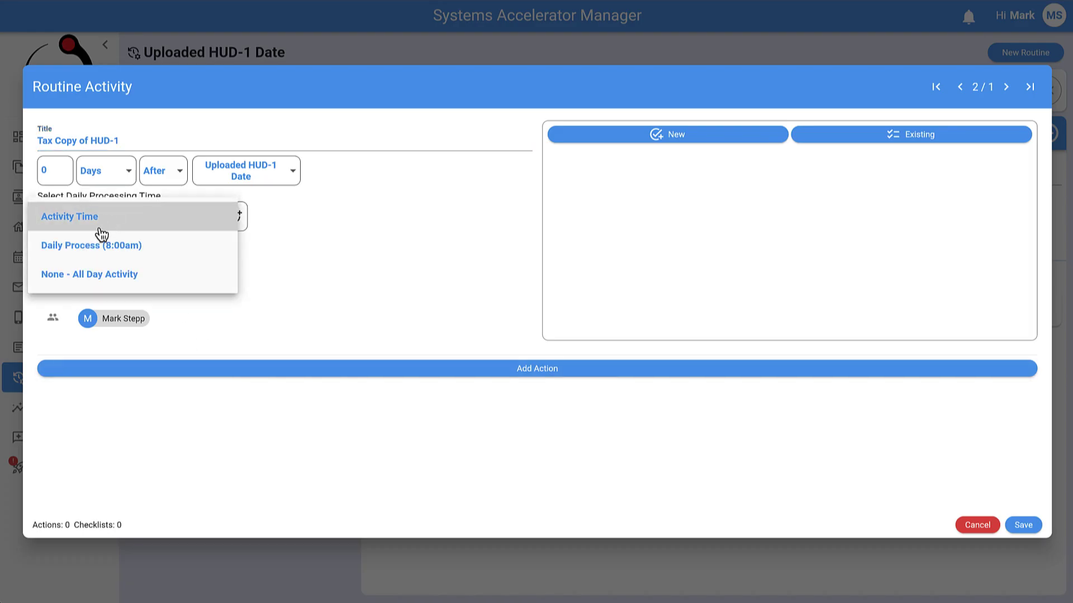
pyautogui.click(109, 251)
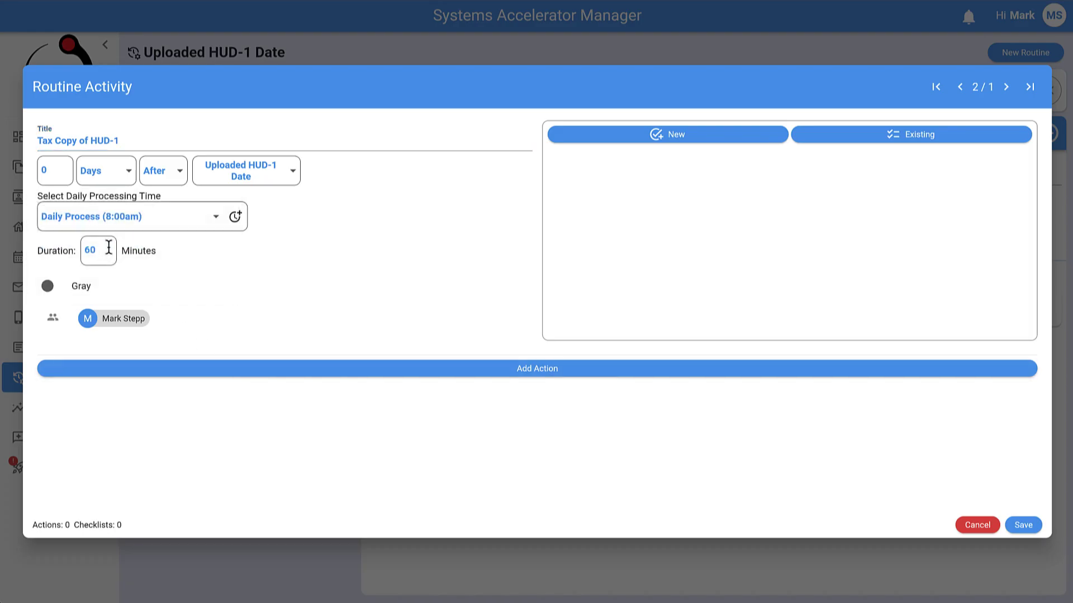
# Step: Schedule the Tax Copy of HUD-1 activity by Month/Day on January 3
pyautogui.click(253, 178)
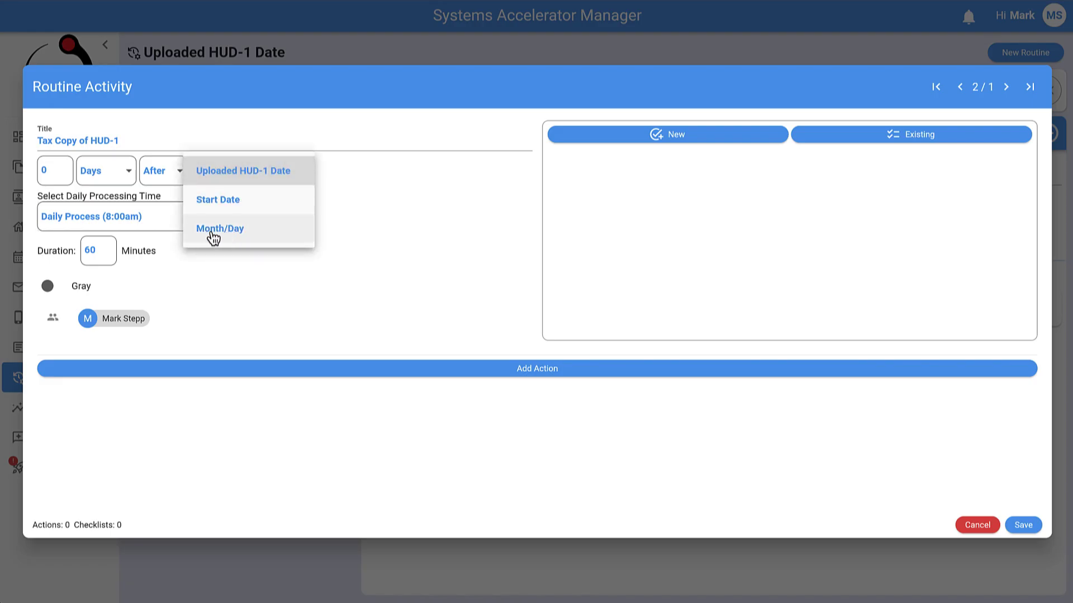
pyautogui.click(234, 238)
pyautogui.click(167, 195)
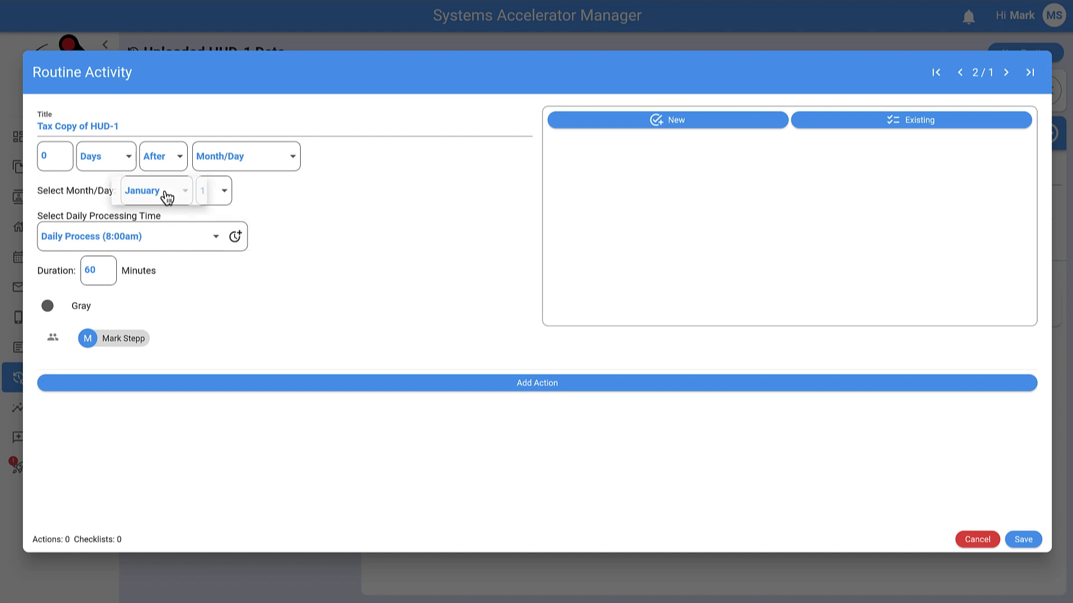
pyautogui.click(152, 194)
pyautogui.click(210, 196)
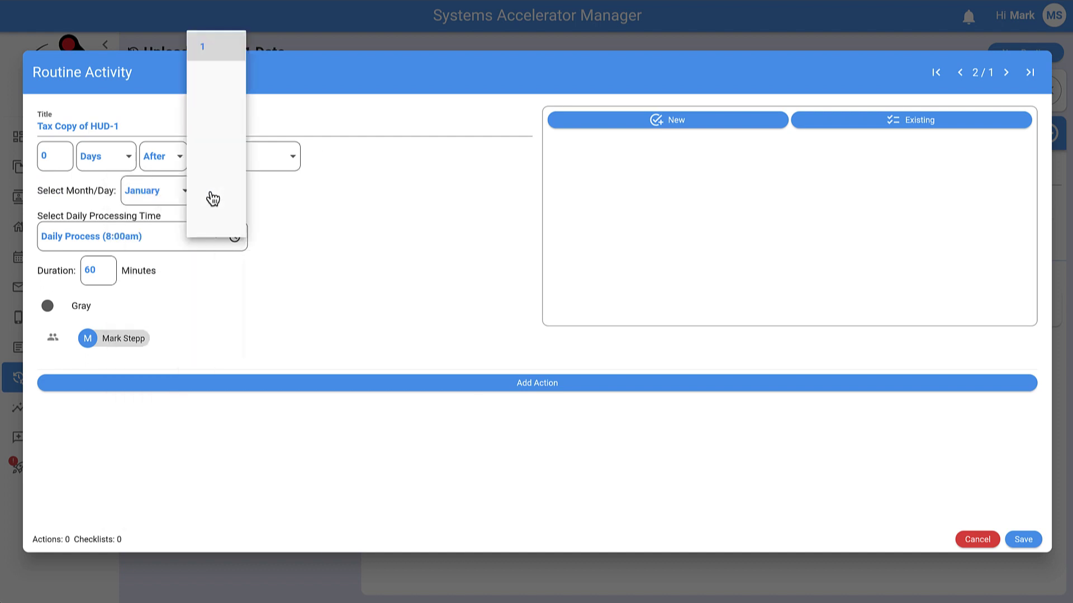
pyautogui.click(211, 112)
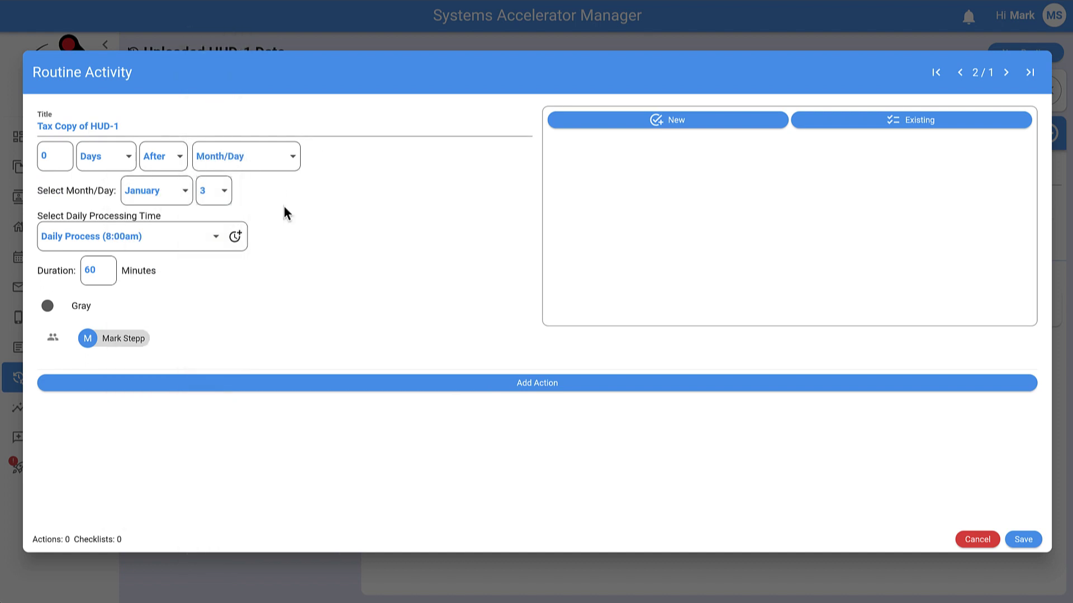
# Step: Add an automatic Send Message action emailing the Understanding the HUD-1 Document for Your Home Purchase template to the tax copy activity, and save the activity
pyautogui.click(253, 384)
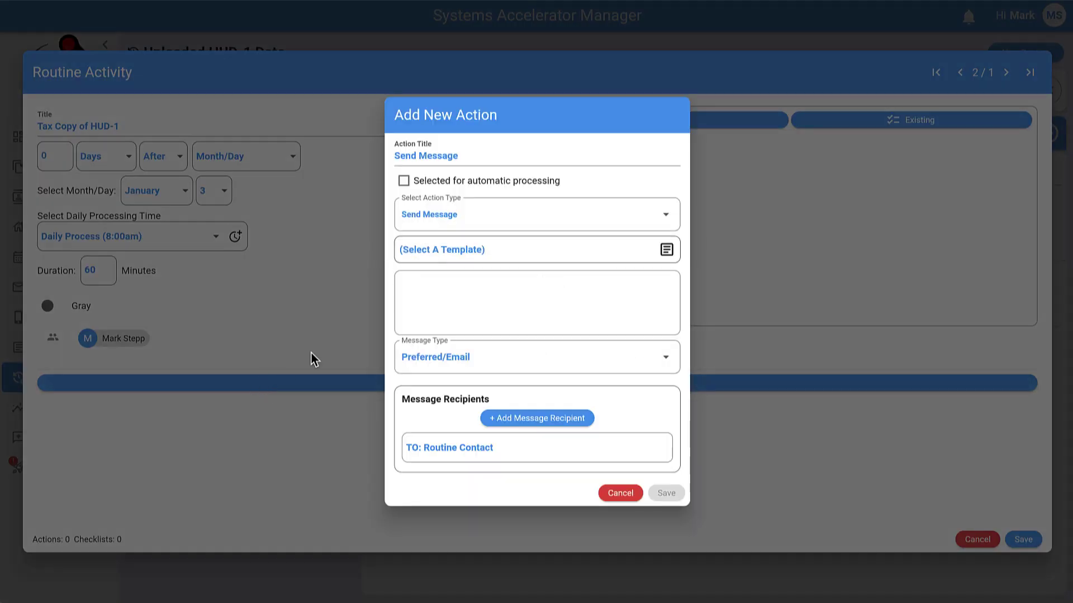
pyautogui.click(403, 181)
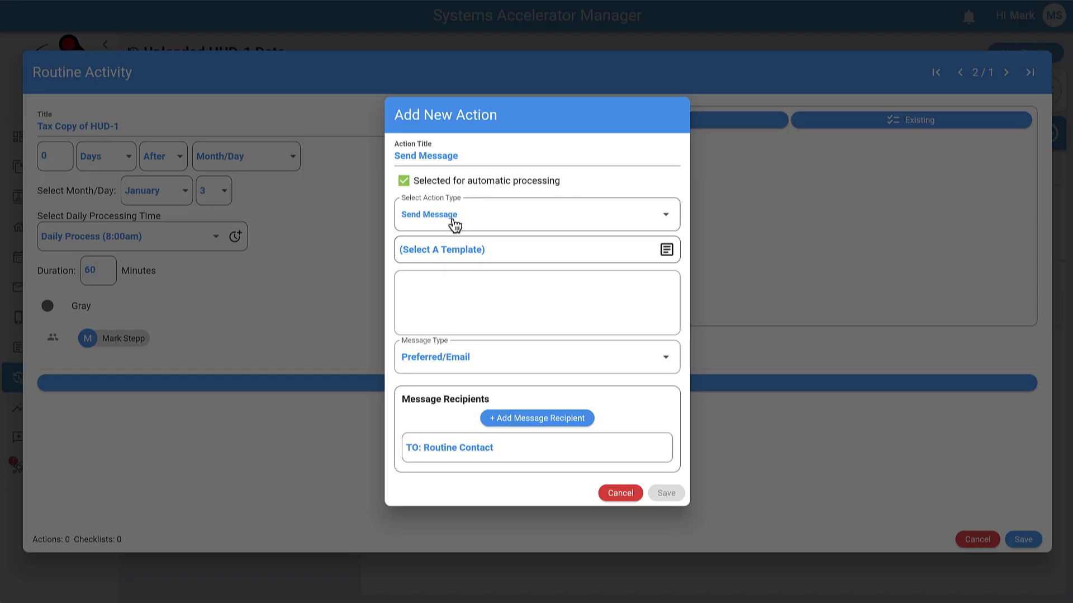
pyautogui.click(415, 249)
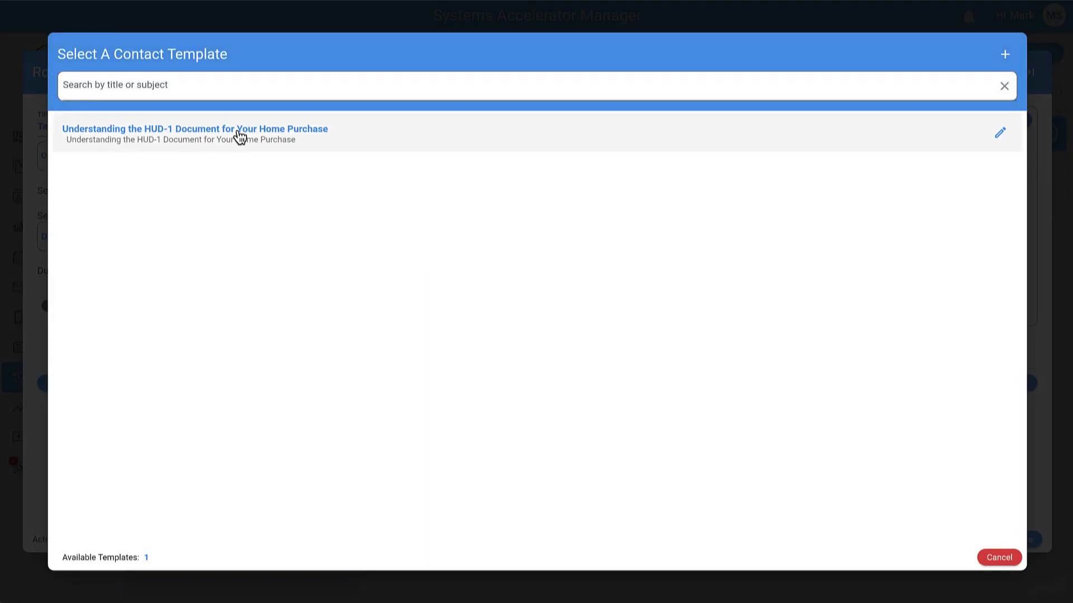
pyautogui.click(238, 129)
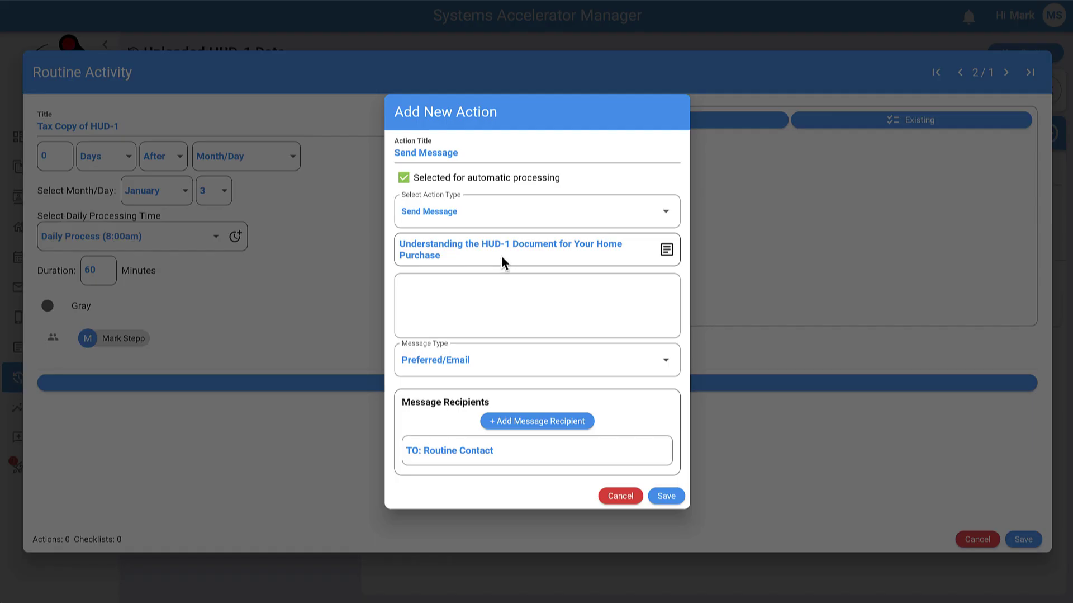
pyautogui.click(444, 371)
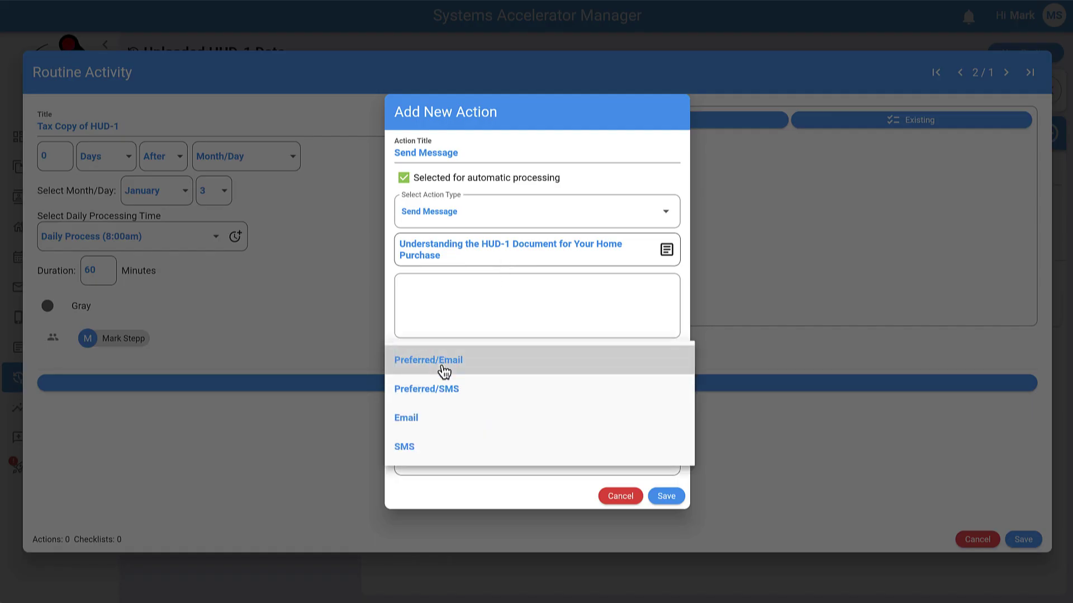
pyautogui.click(428, 417)
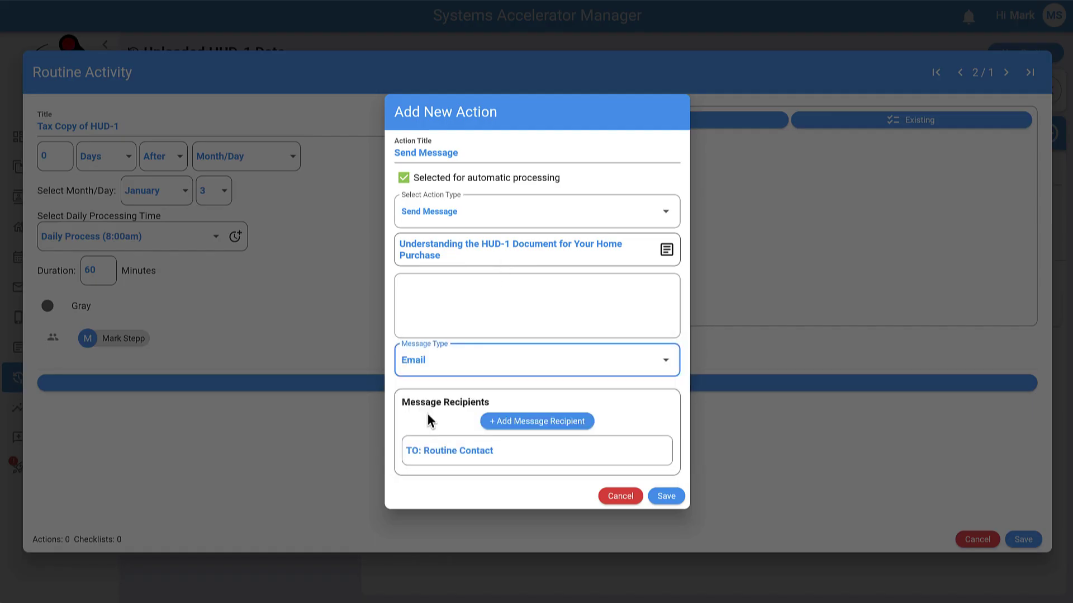
pyautogui.click(668, 497)
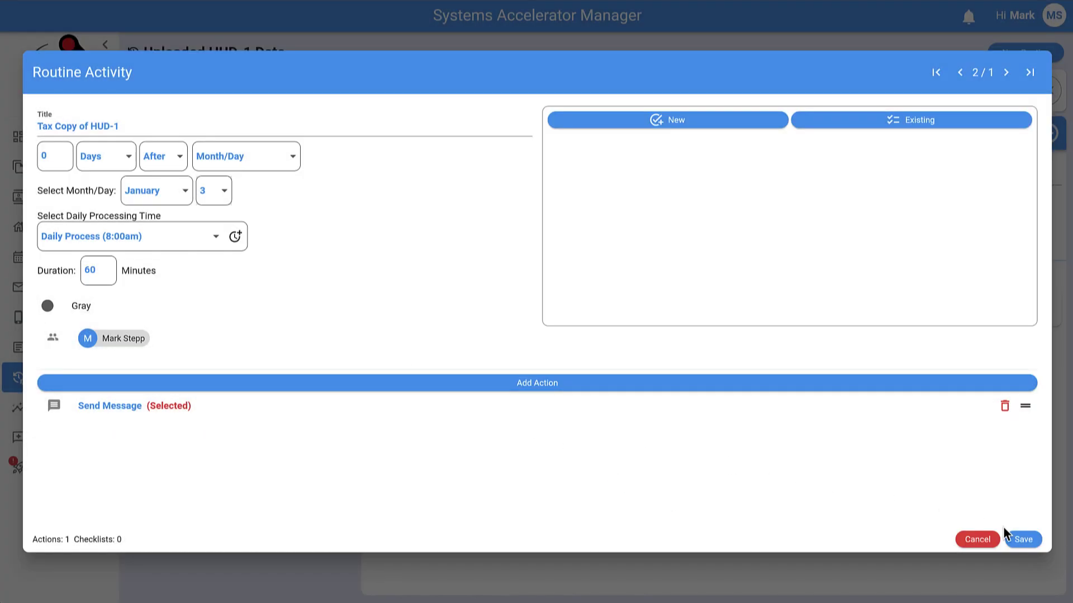
pyautogui.click(1022, 539)
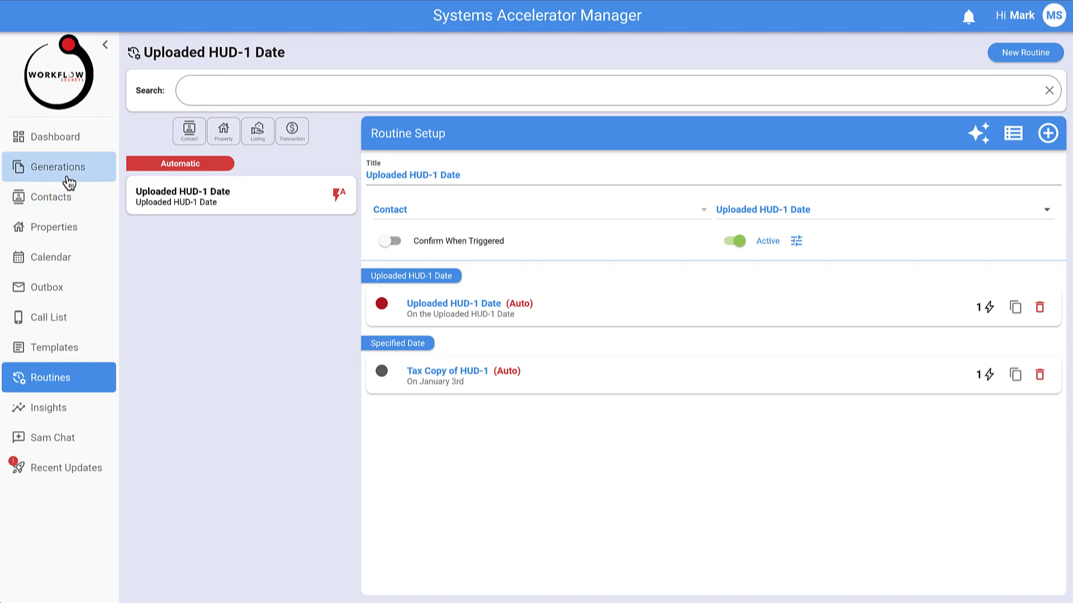
# Step: Open the only contact's detail record and inspect the added alias part of its email address
pyautogui.click(65, 201)
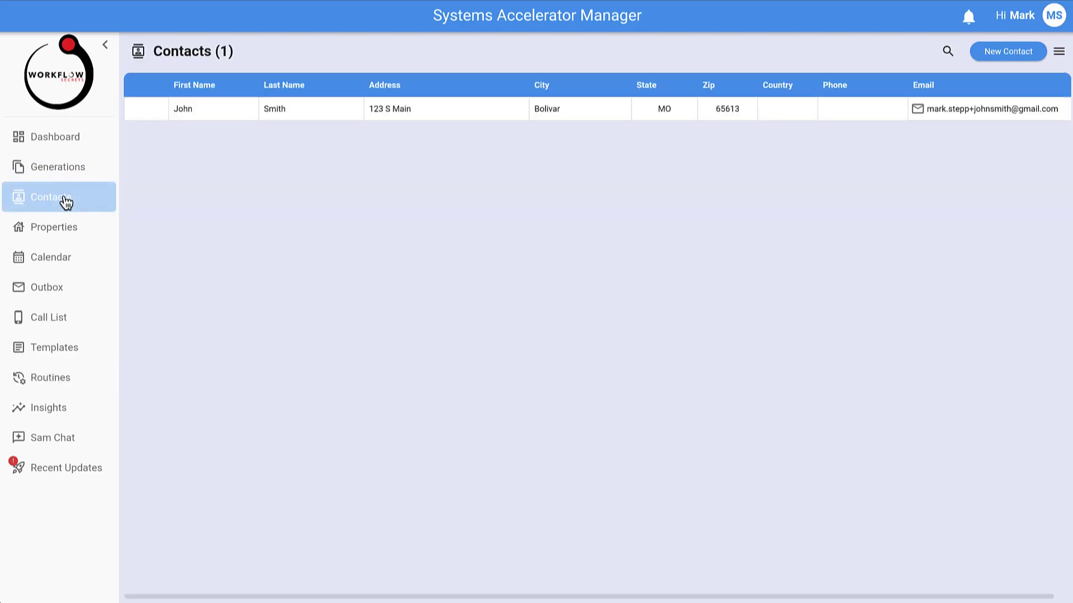
pyautogui.click(295, 110)
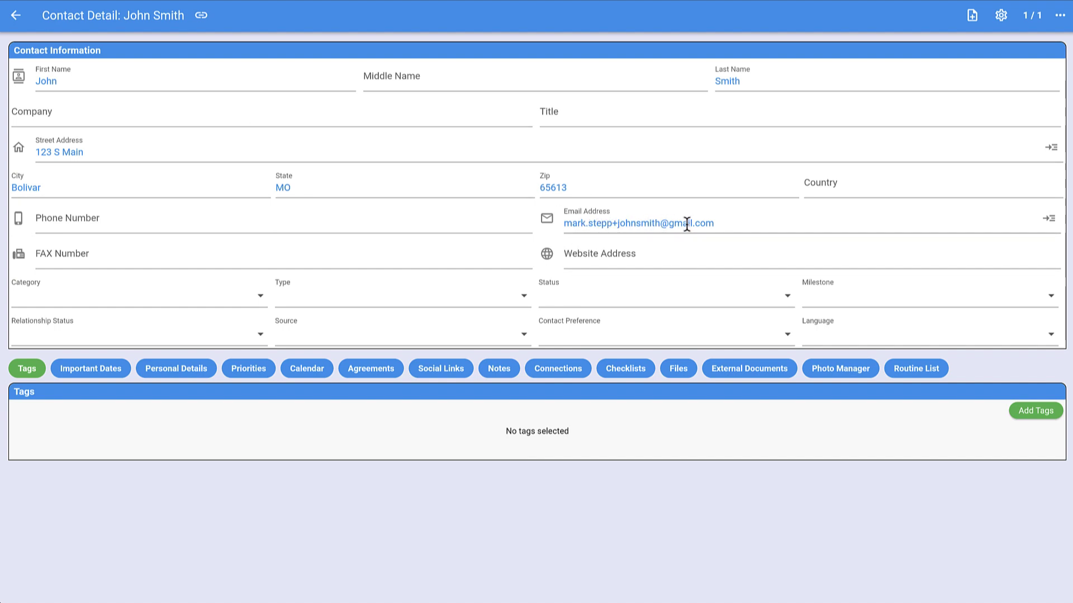
pyautogui.moveTo(613, 224); pyautogui.dragTo(661, 223)
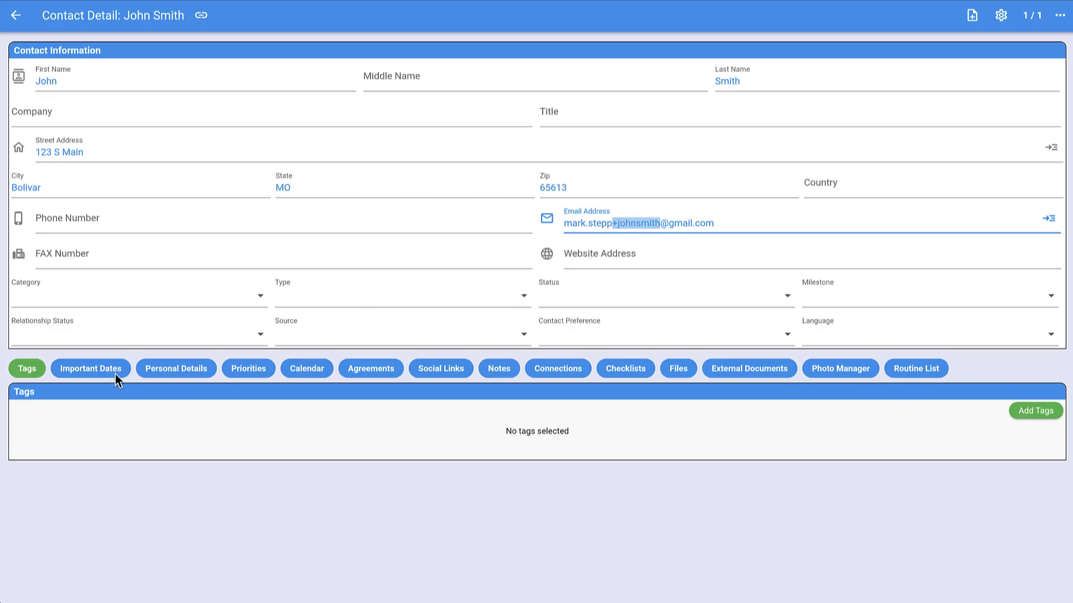
# Step: Upload the example HUD-1 PDF made for this contact from Downloads to the contact's files
pyautogui.click(685, 368)
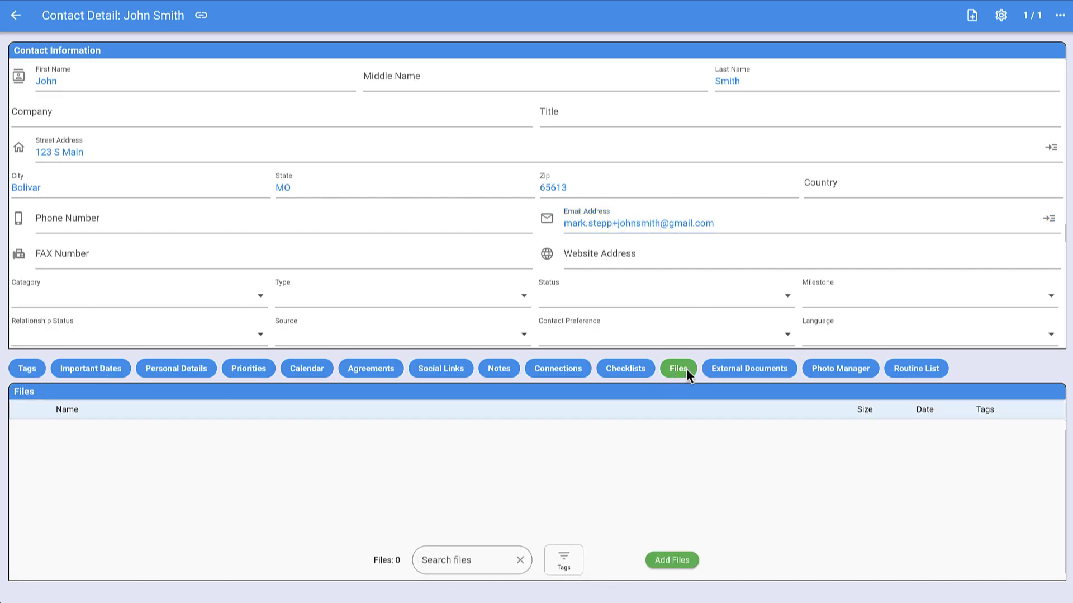
pyautogui.click(677, 564)
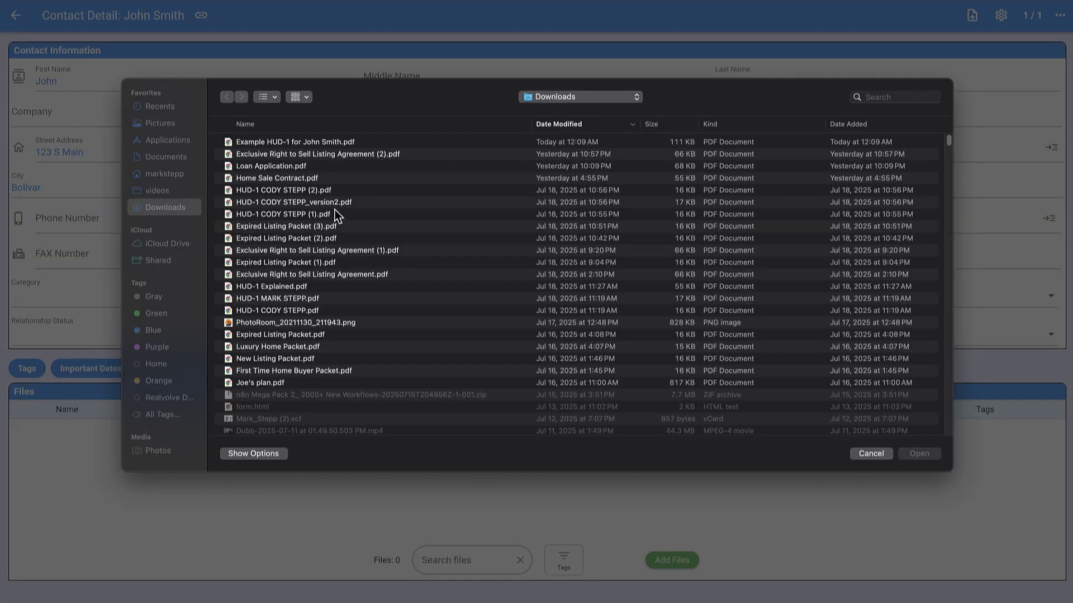
pyautogui.click(286, 142)
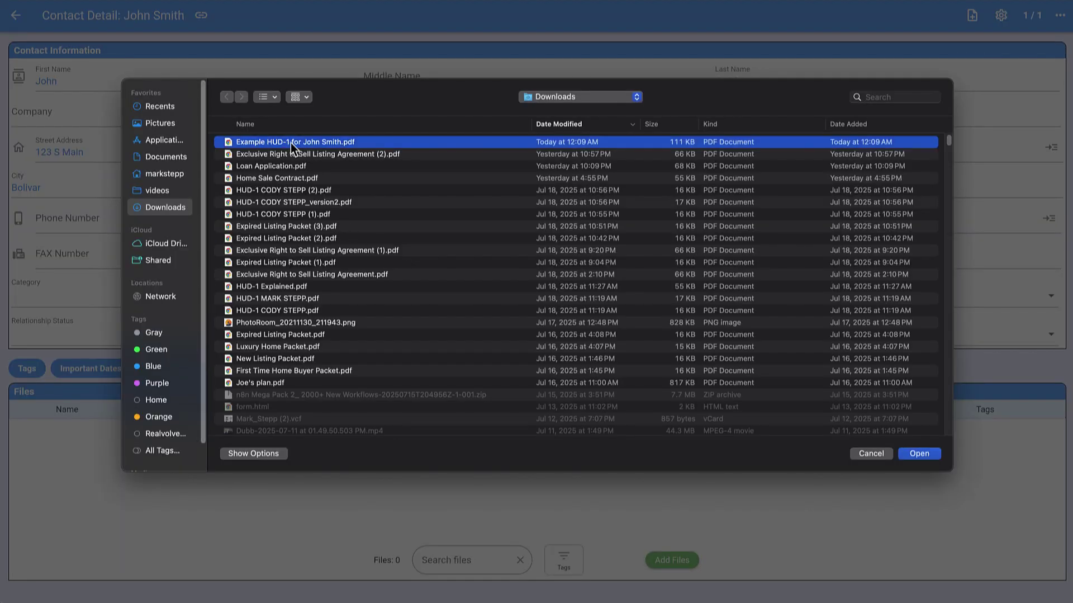
pyautogui.click(920, 453)
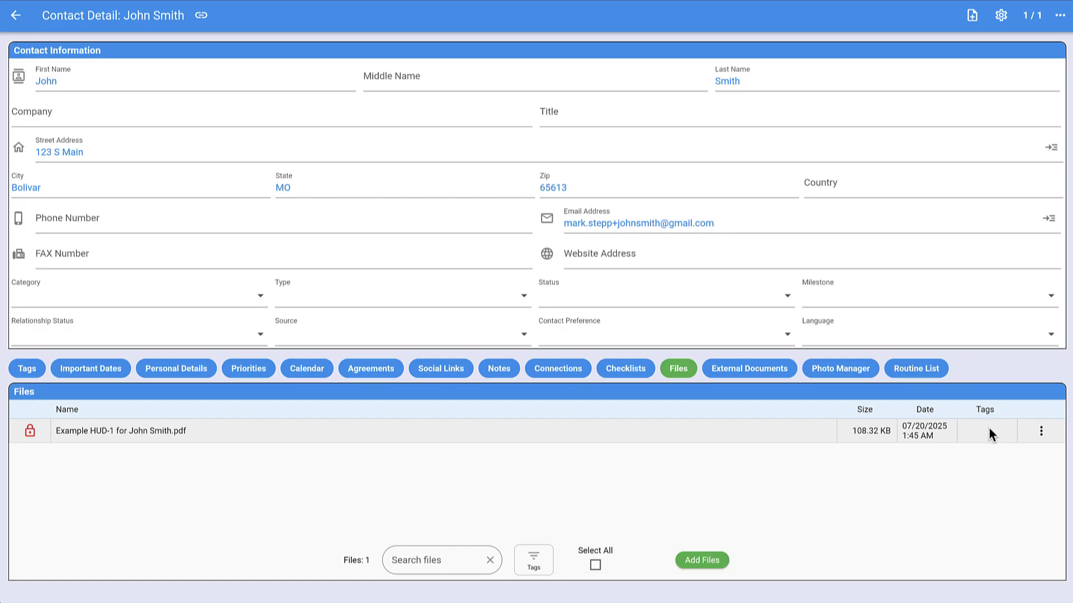
# Step: Assign the HUD-1 tag to the uploaded PDF and save its file tags
pyautogui.click(1042, 432)
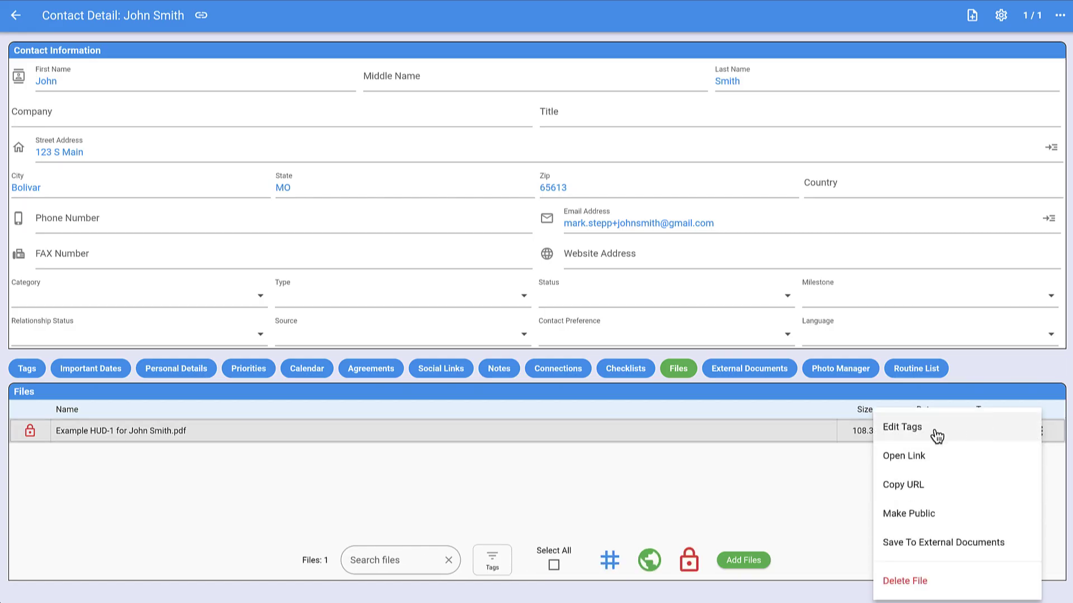
pyautogui.click(909, 430)
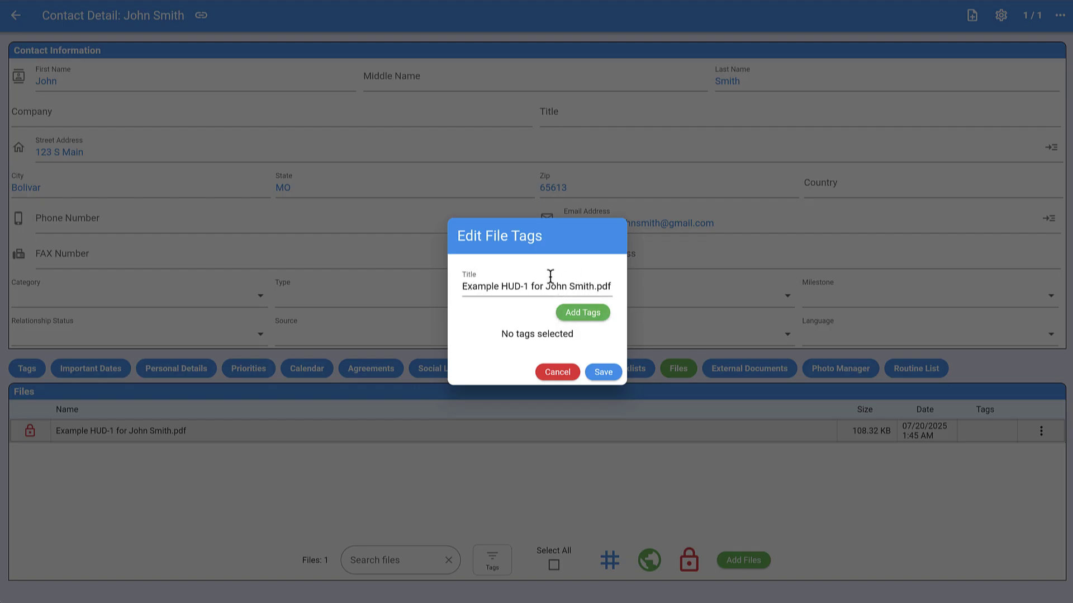
pyautogui.click(585, 315)
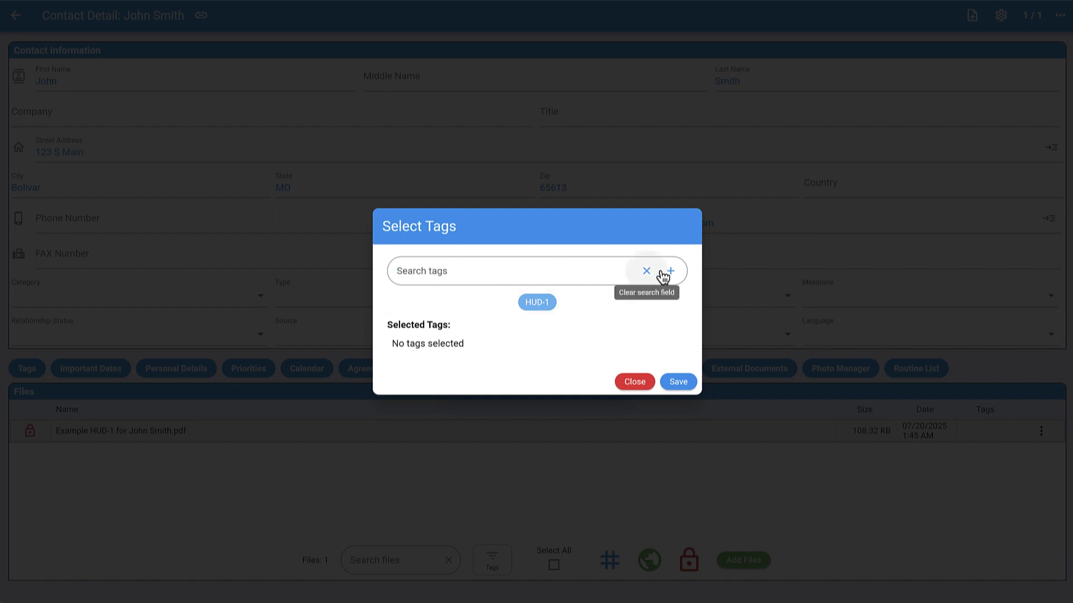
pyautogui.click(540, 304)
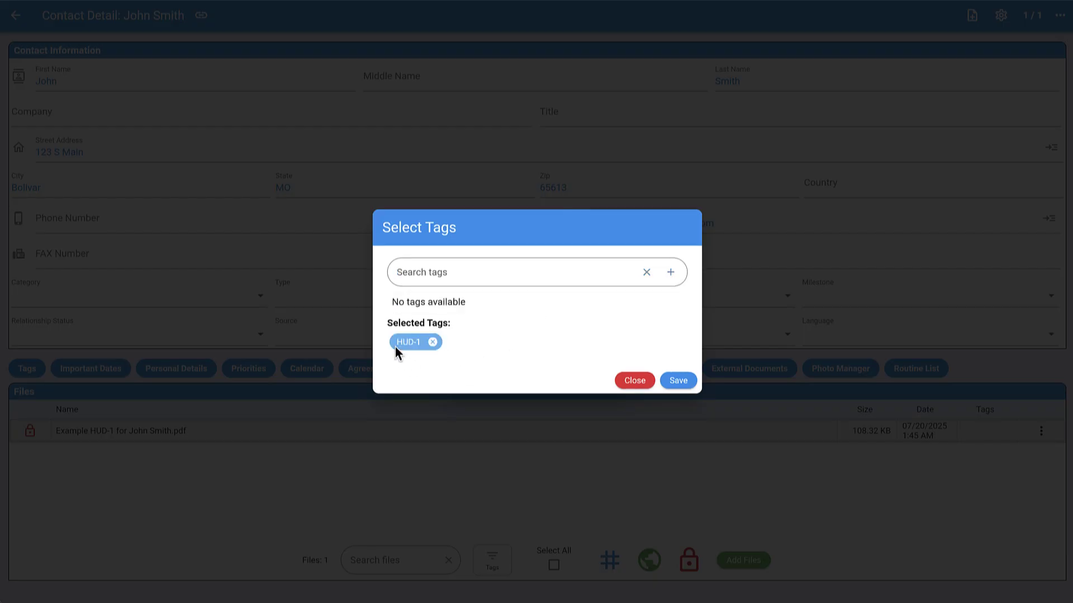
pyautogui.click(681, 381)
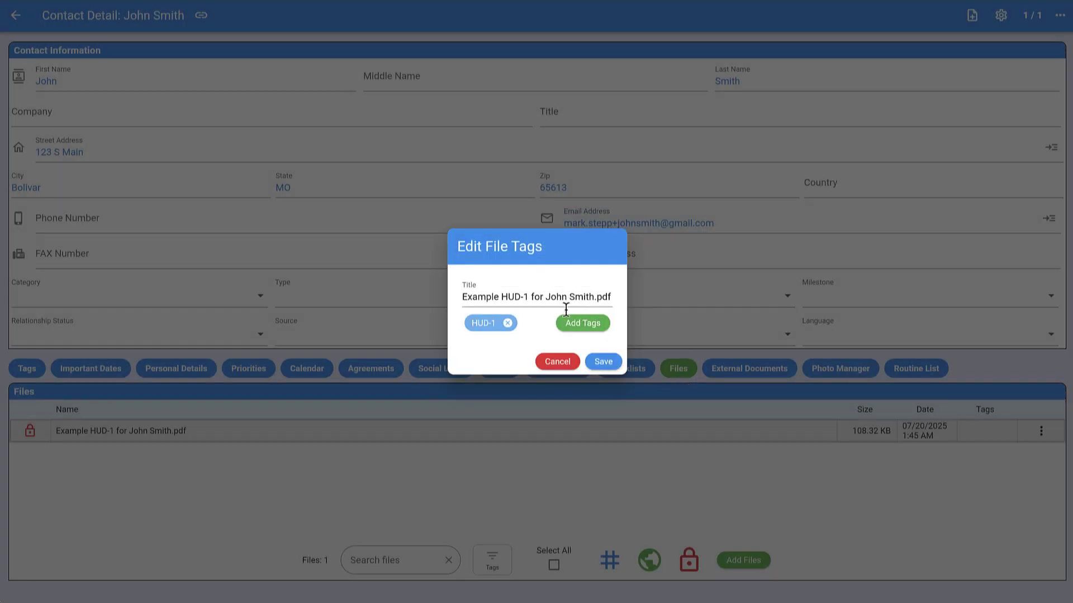
pyautogui.click(606, 364)
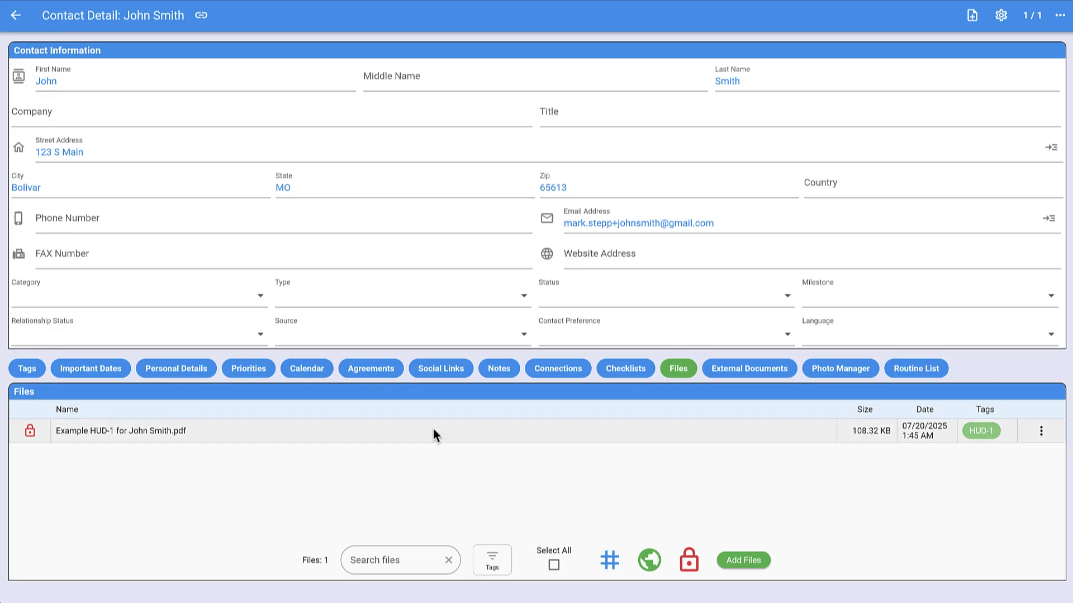
# Step: Set the contact's Uploaded HUD-1 Date to 07/20/2025 at 1:46 AM
pyautogui.click(82, 368)
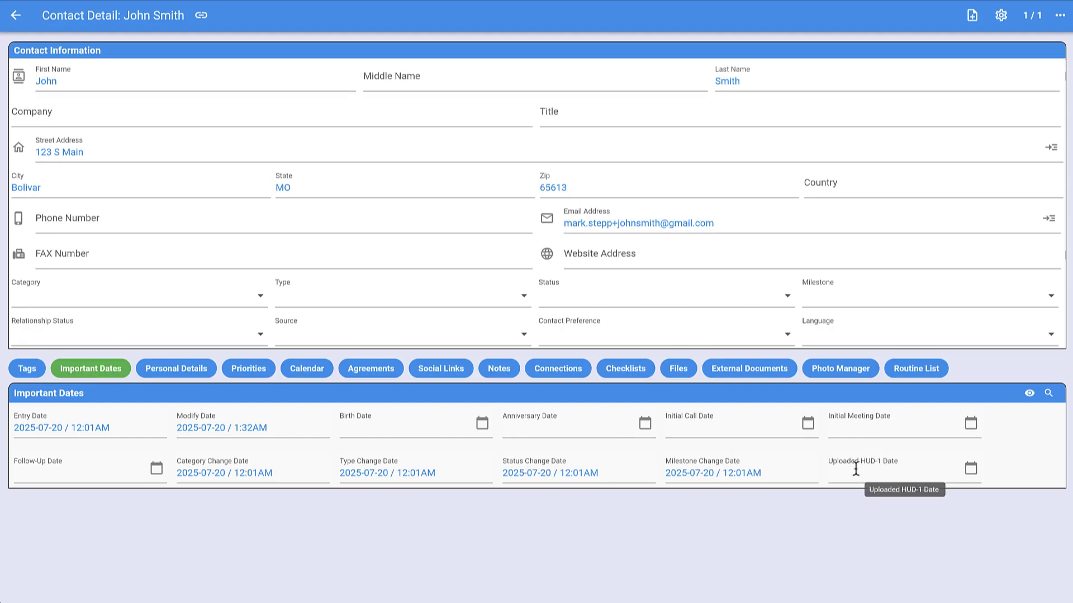
pyautogui.click(972, 470)
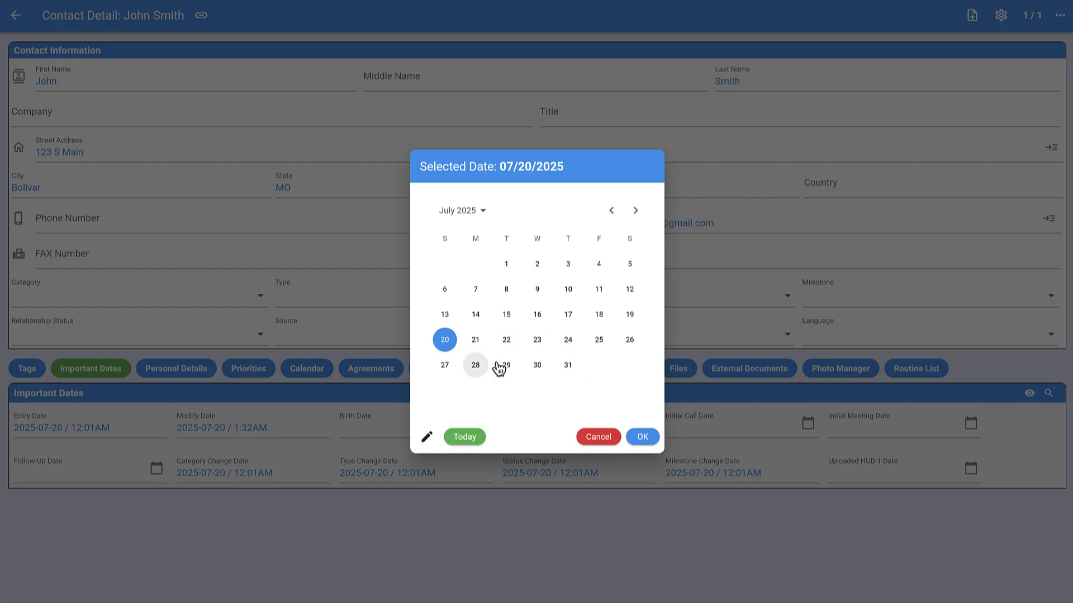
pyautogui.click(643, 436)
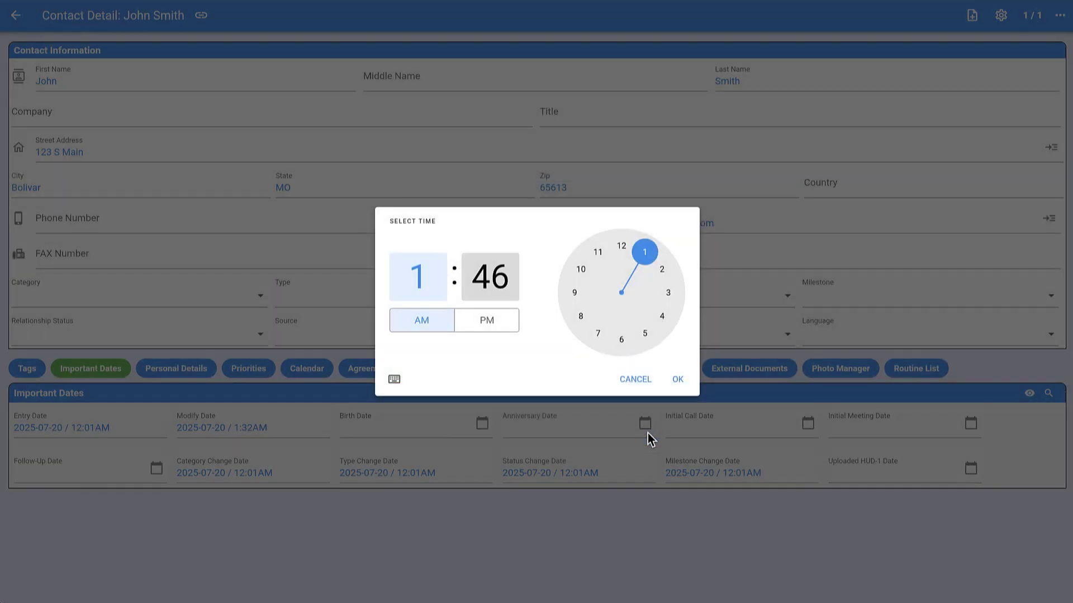
pyautogui.click(678, 379)
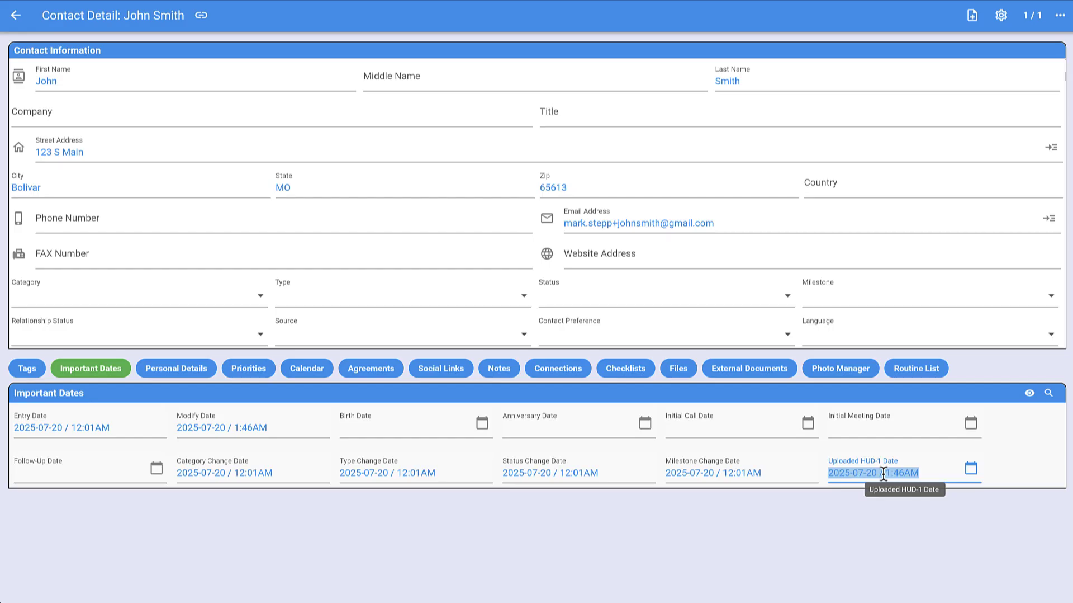
# Step: Refresh the contact's routine list and review the activities of the initiated Uploaded HUD-1 Date routine
pyautogui.click(919, 368)
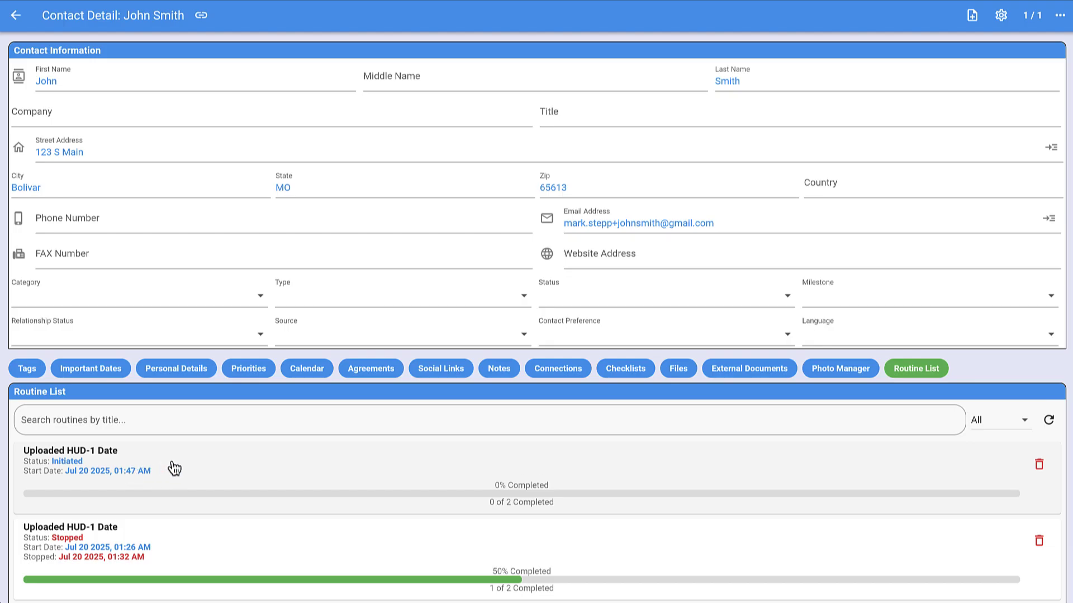
pyautogui.click(1051, 421)
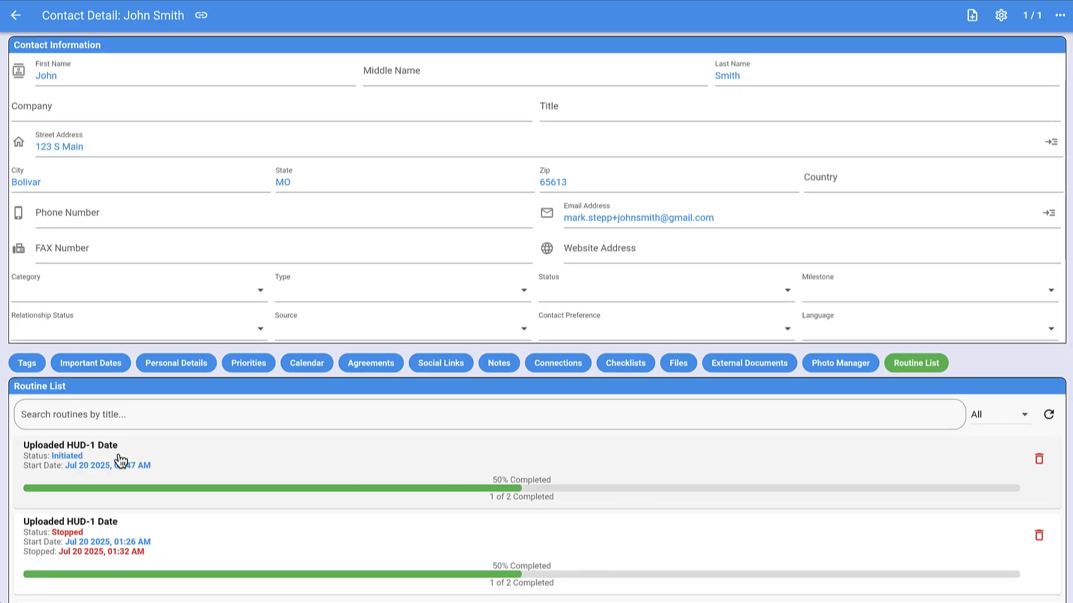
pyautogui.scroll(-1, 101, 463)
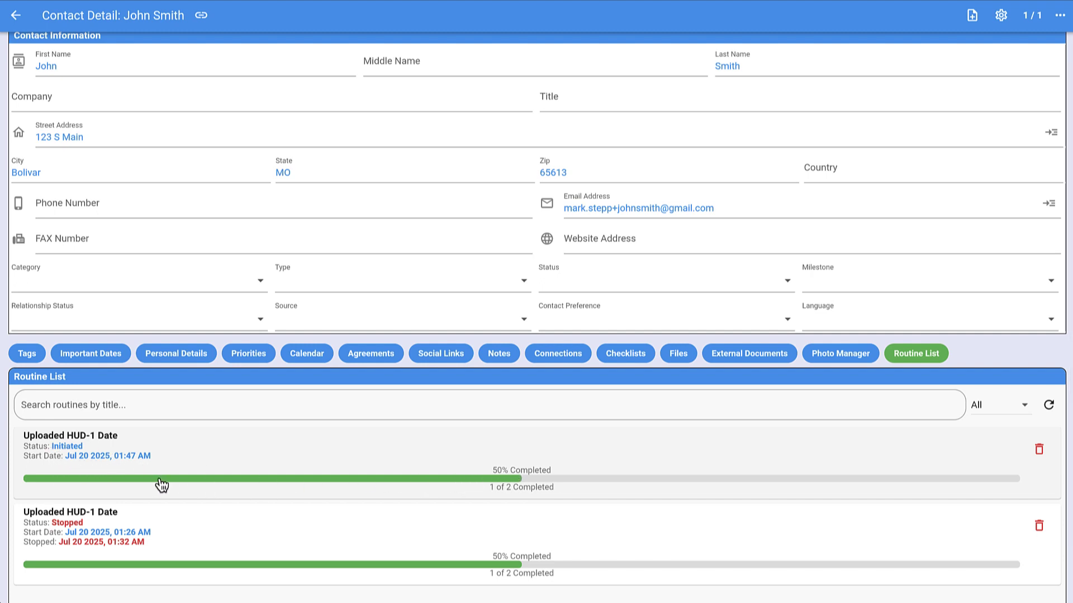
pyautogui.scroll(-1, 544, 489)
pyautogui.click(544, 489)
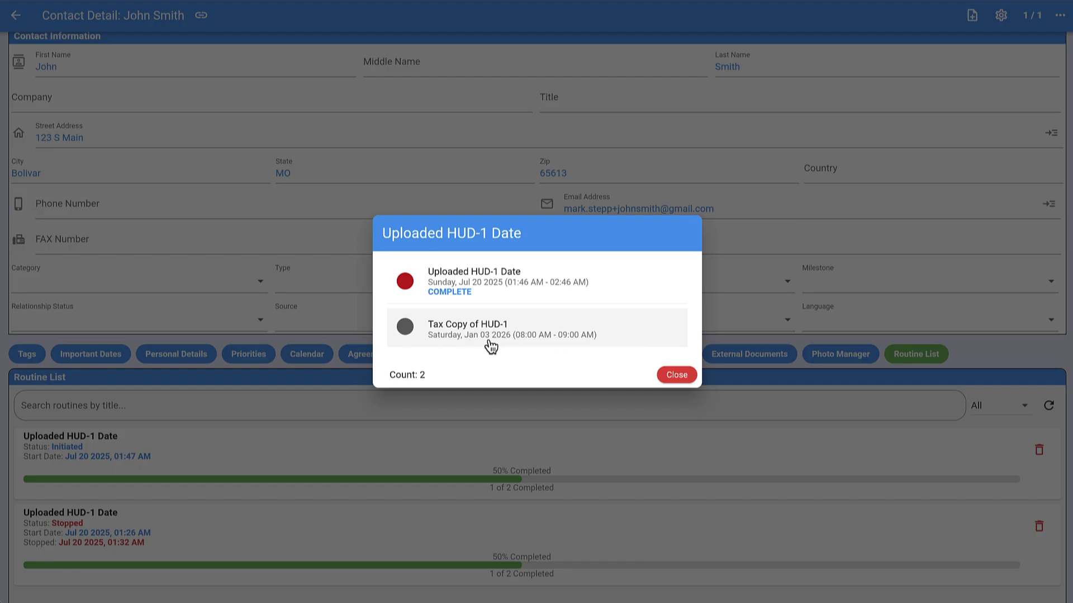
pyautogui.click(666, 375)
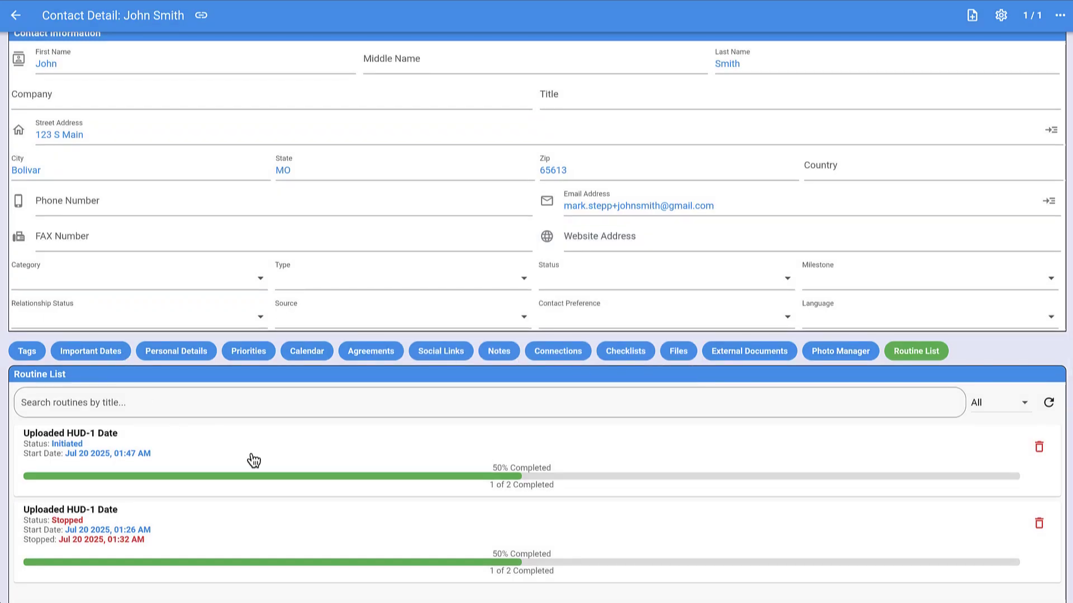
# Step: Check the Outbox for the sent message, and review the received HUD-1 email's text and attachments in Gmail
pyautogui.click(16, 15)
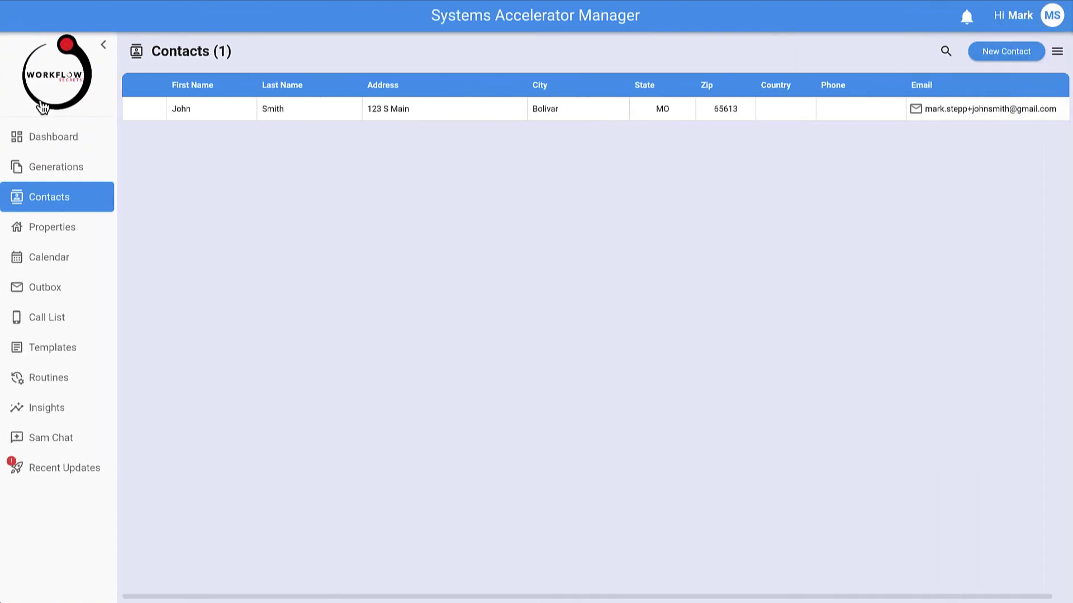
pyautogui.click(56, 294)
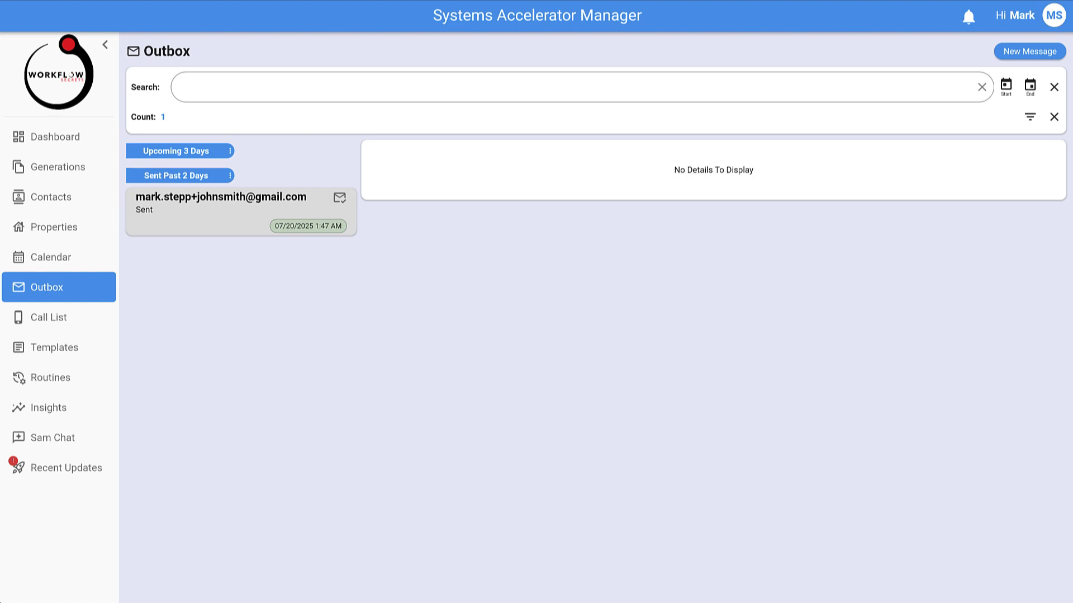
pyautogui.moveTo(0, 157); pyautogui.dragTo(702, 162)
pyautogui.moveTo(510, 152); pyautogui.dragTo(257, 45)
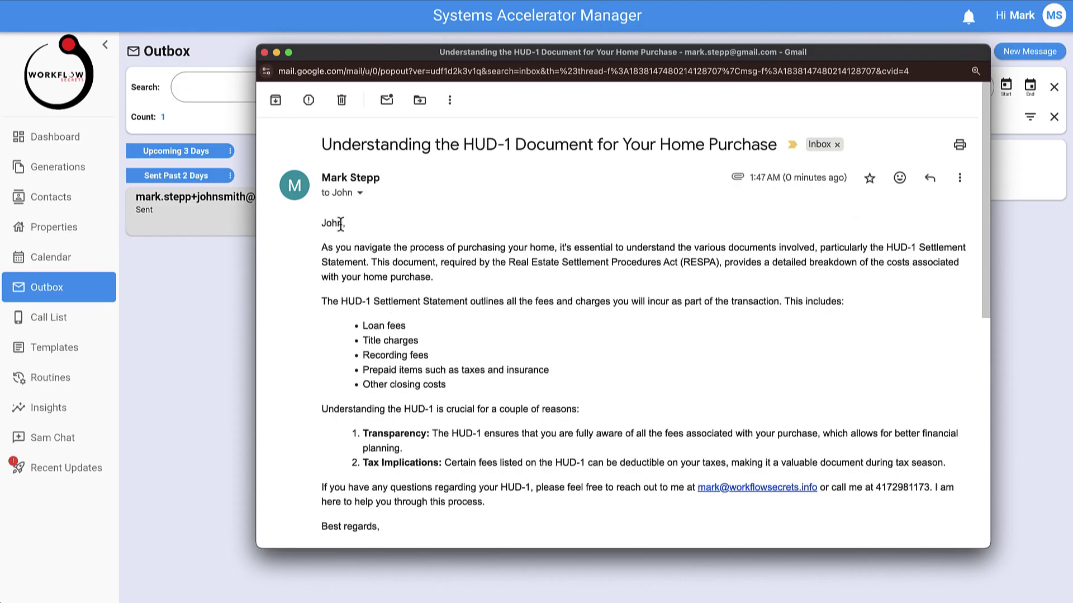
pyautogui.scroll(-5, 413, 335)
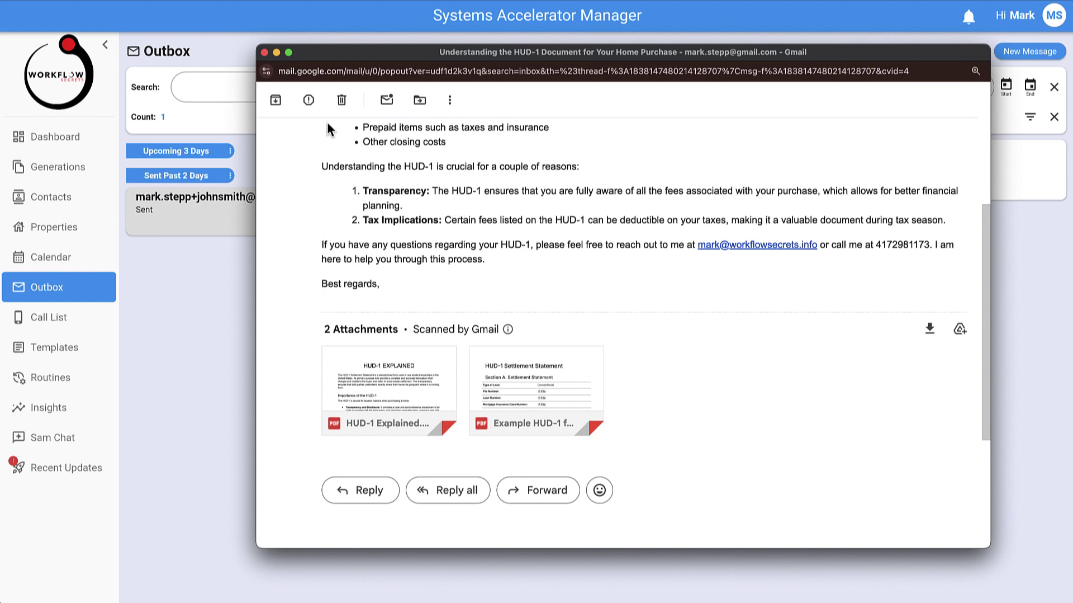
pyautogui.click(265, 52)
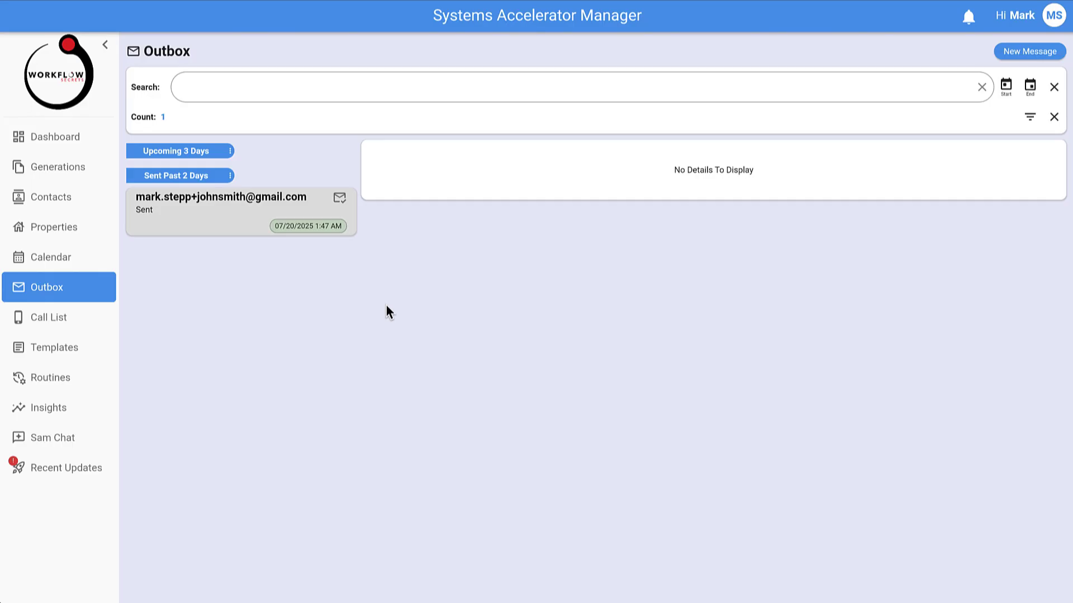
# Step: View the Dashboard statistics and check the user account options for Support Tickets
pyautogui.click(62, 136)
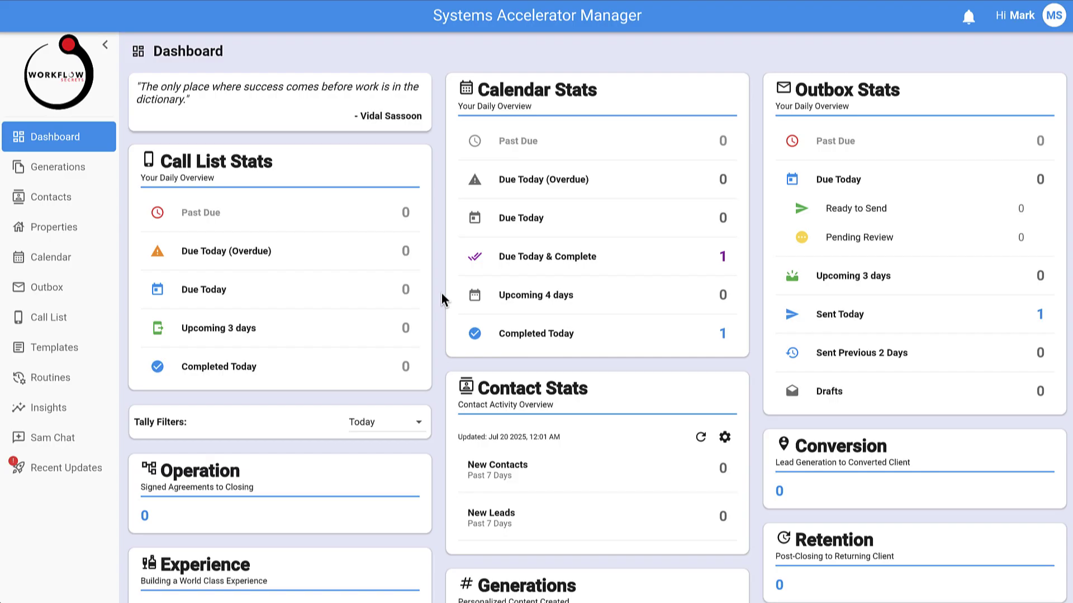
pyautogui.click(1054, 17)
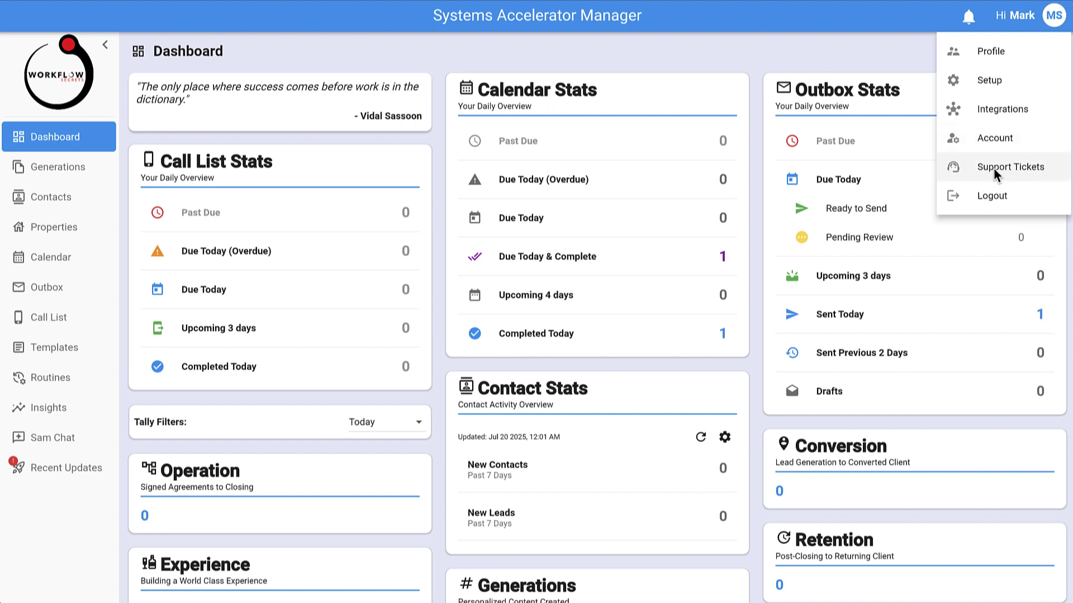
pyautogui.click(863, 58)
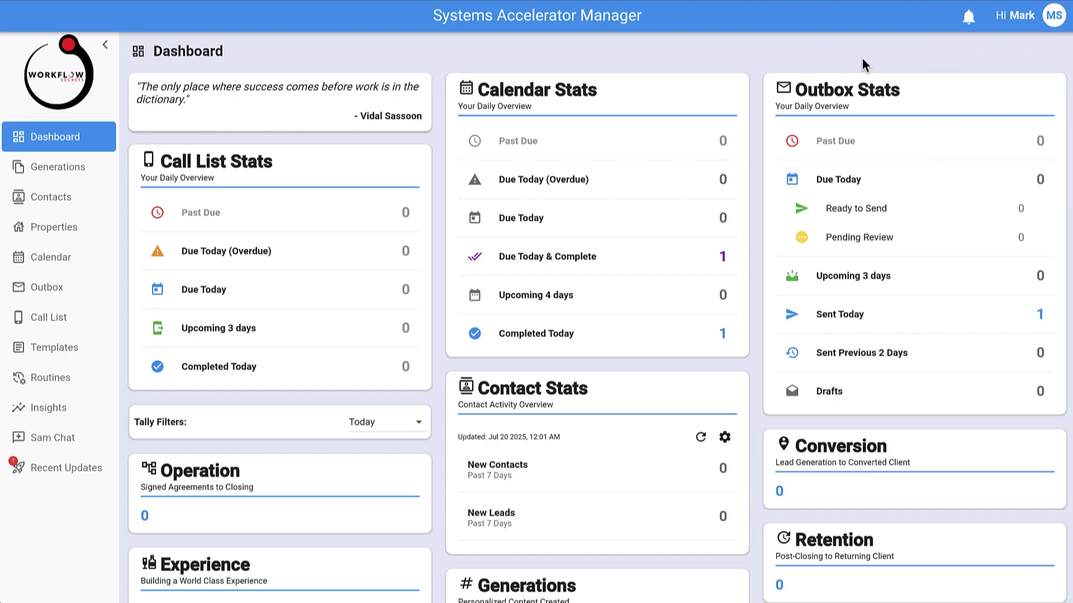